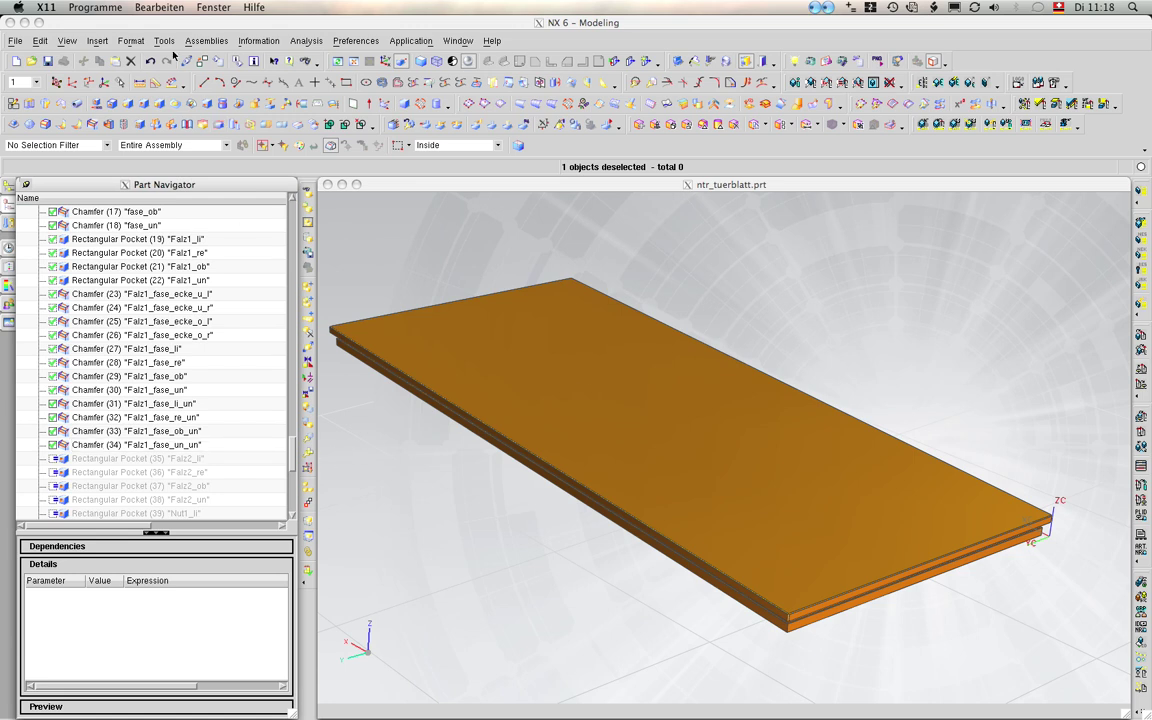
Give Chamfers 31–34 (Falz1_fase_li_un to Falz1_fase_un_un) one suppression expression each
left_click(167, 403)
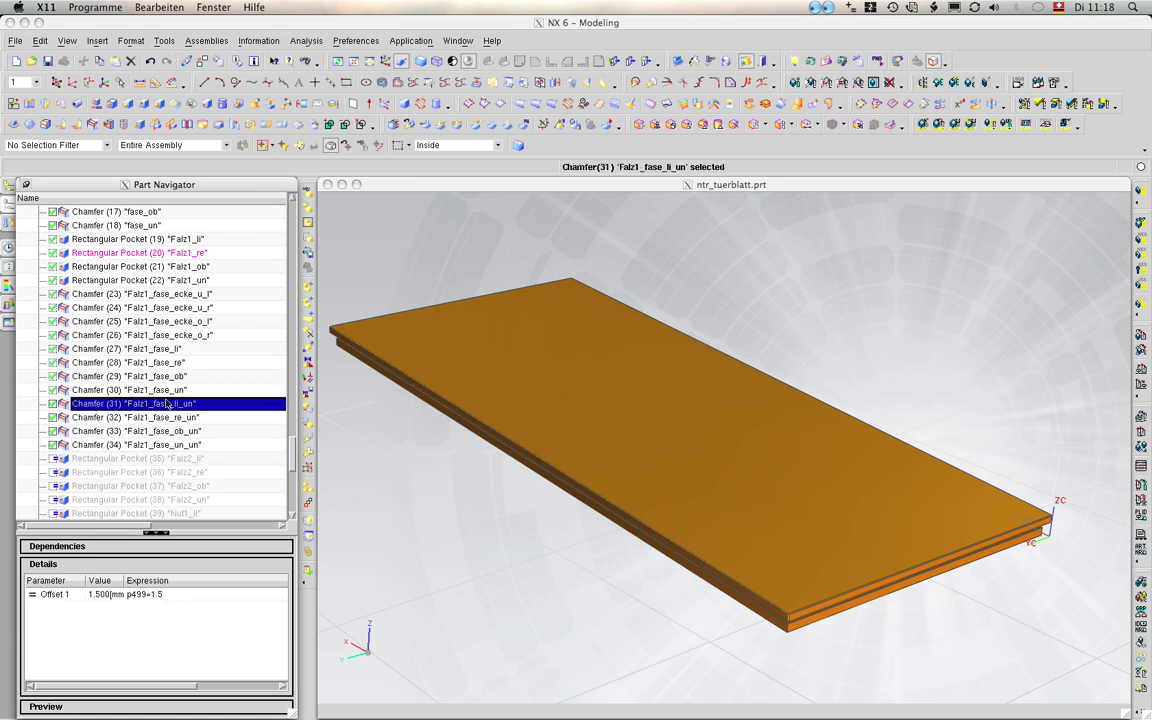
left_click(160, 444, "shift")
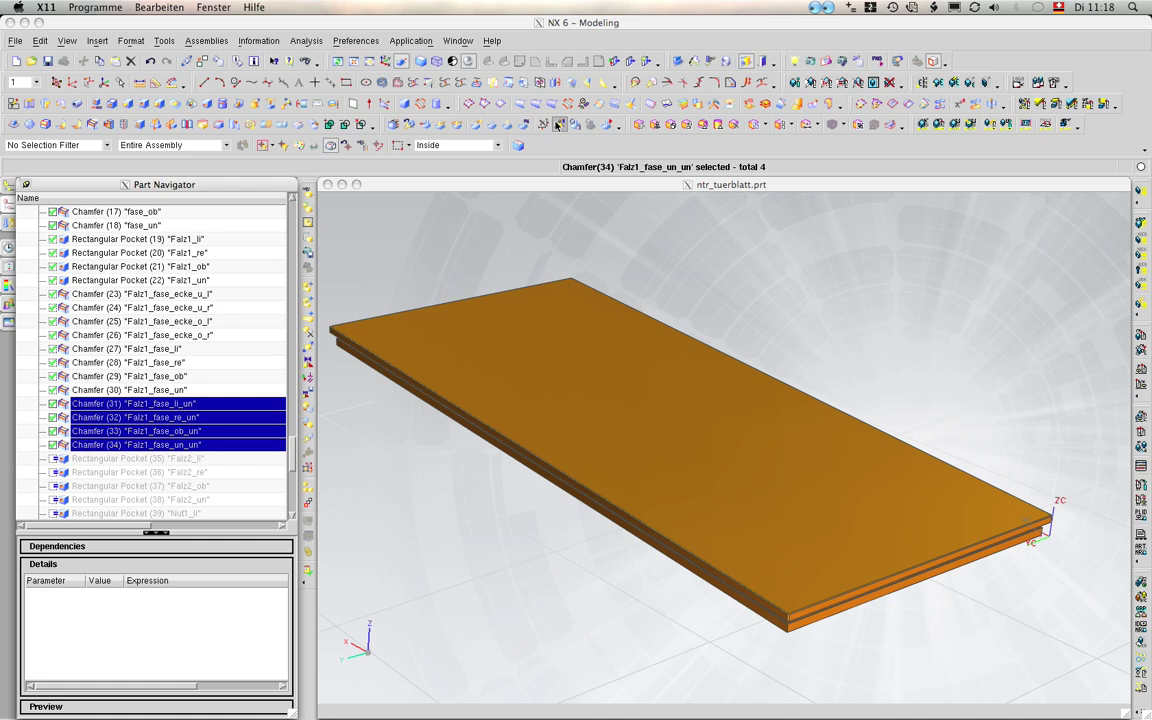
left_click(481, 104)
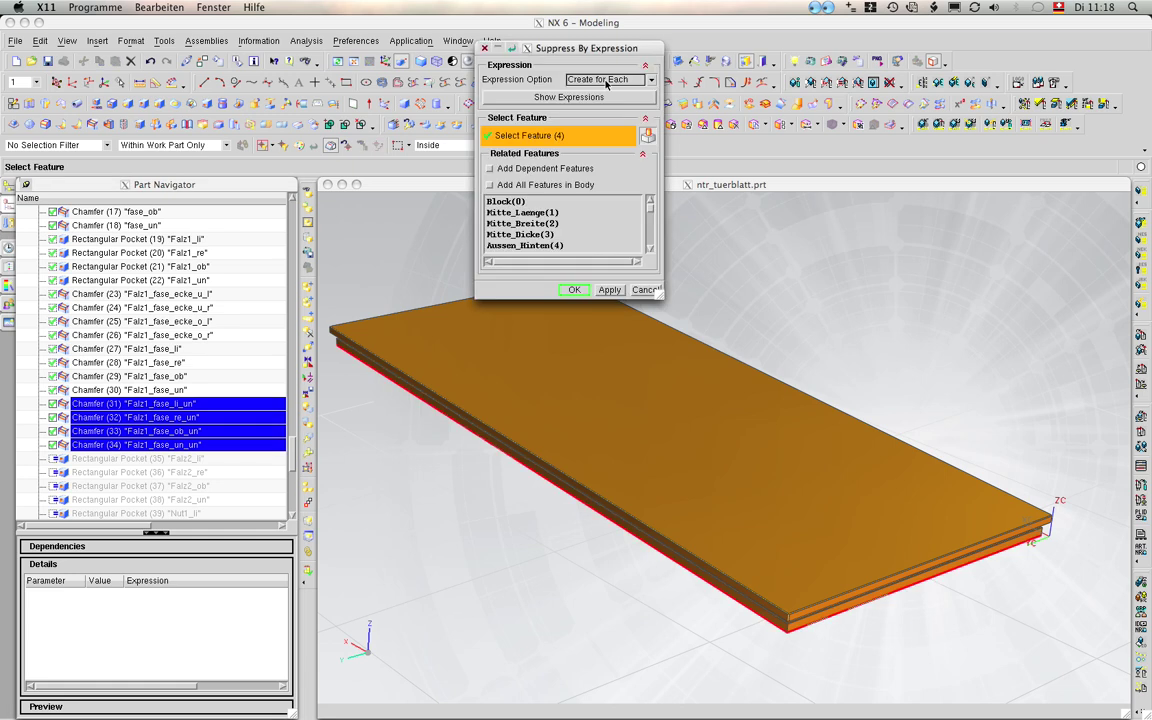
left_click(576, 290)
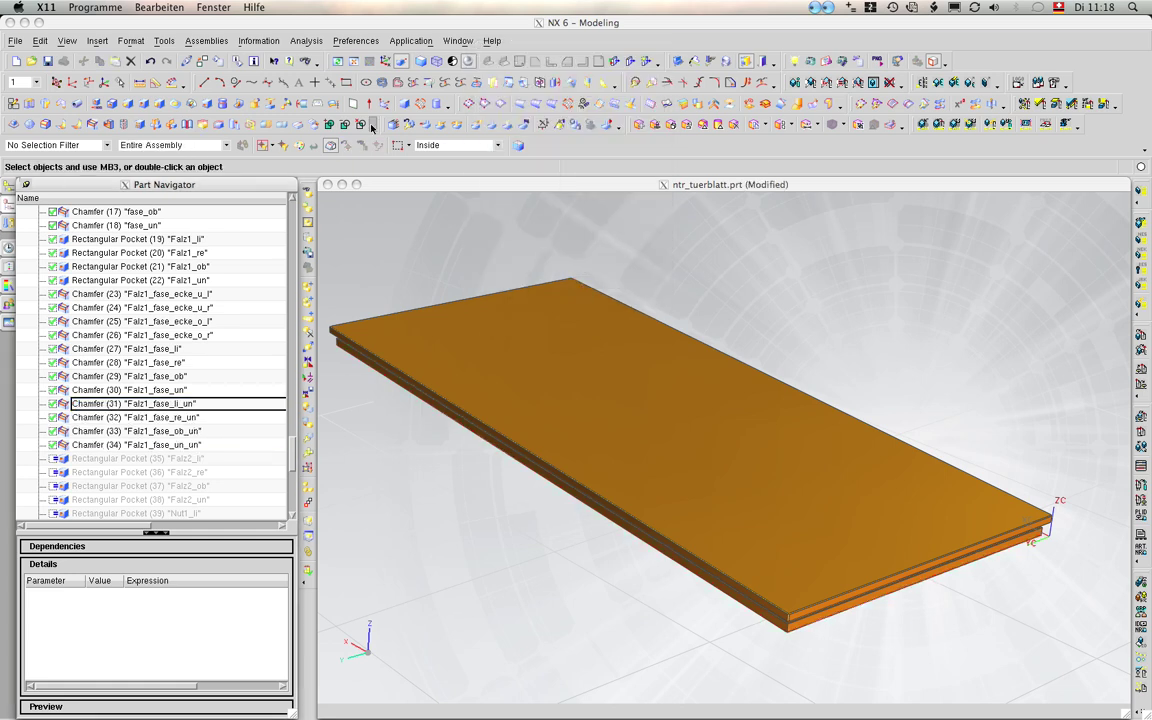
Open the part's expression list and select p519, Chamfer 31's suppression status
left_click(164, 41)
left_click(176, 57)
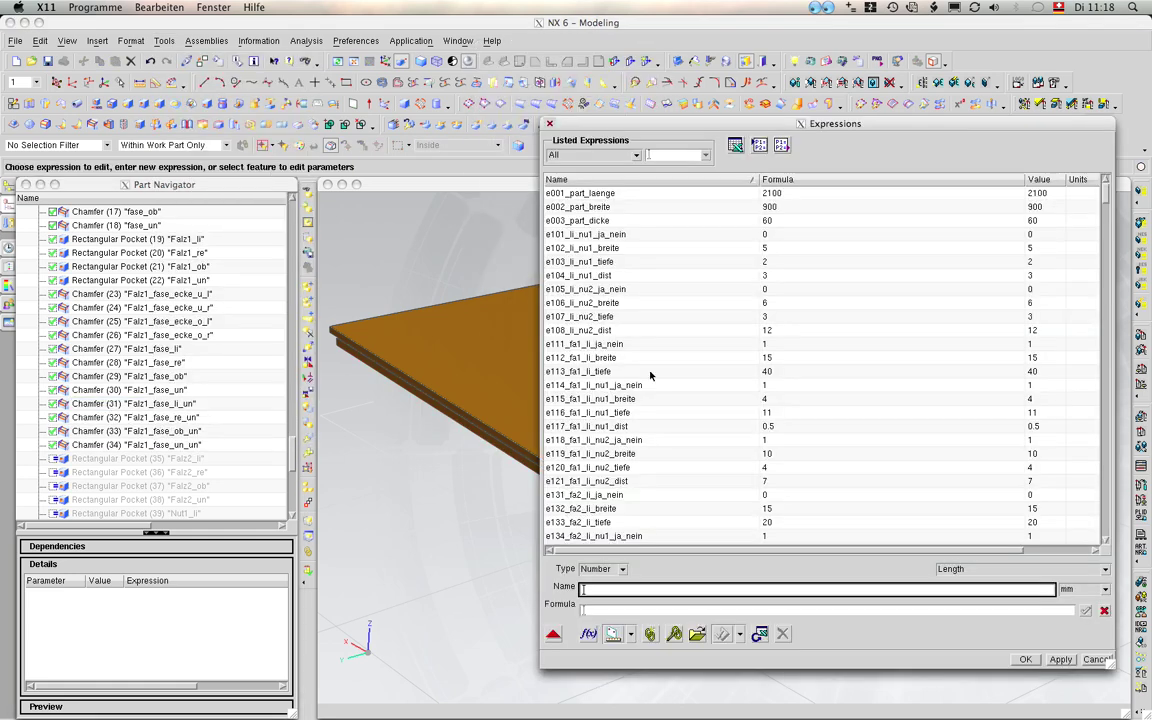
scroll(746, 404, "down", 15)
scroll(746, 404, "down", 10)
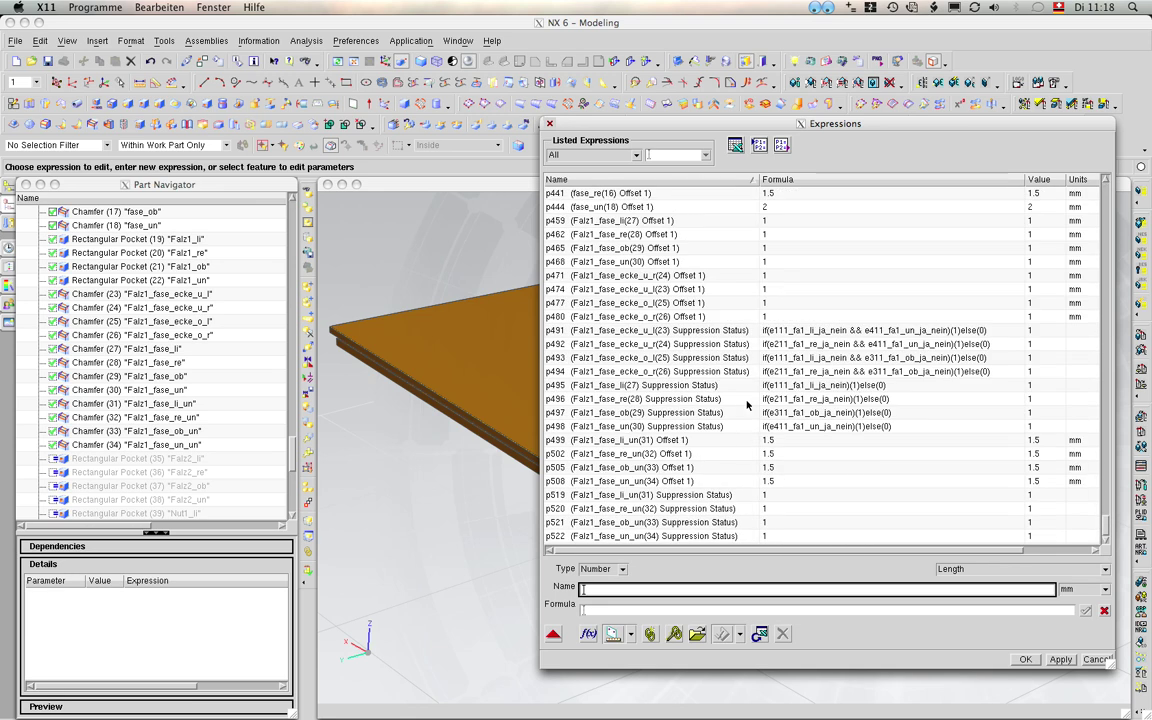
left_click(772, 497)
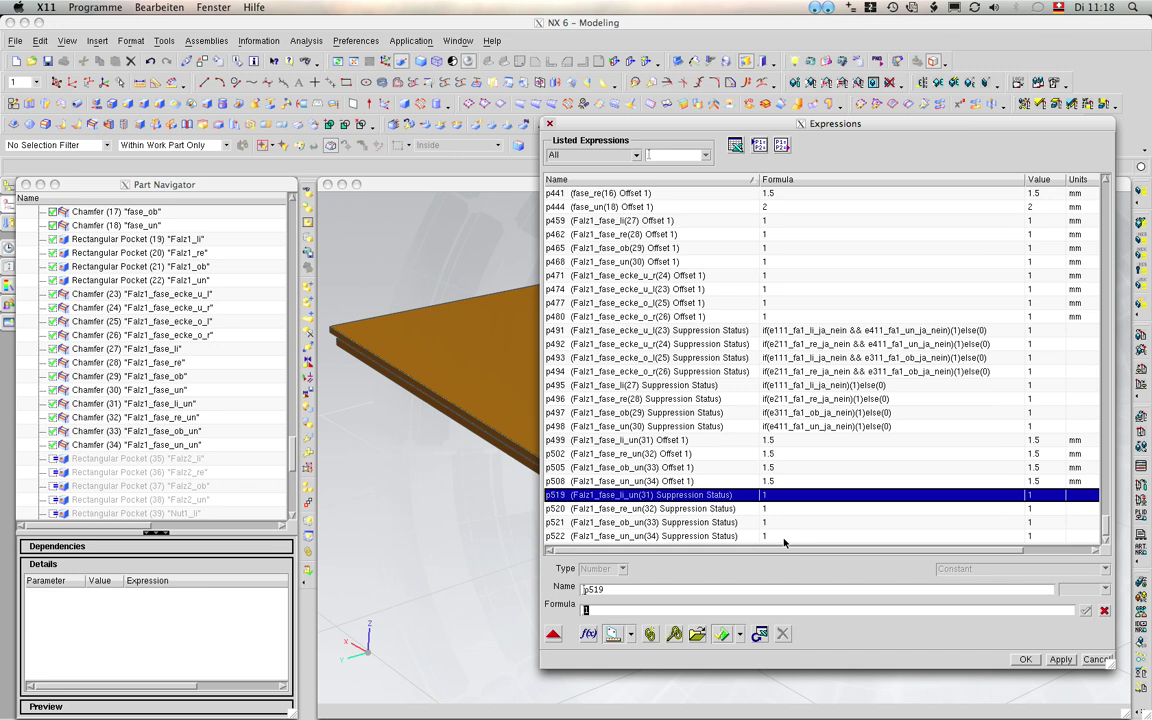
Replace p519's value 1 with the start of the condition: if(e111_fa1_li_ja_nein == 1 &&
left_click(605, 611)
key("BackSpace")
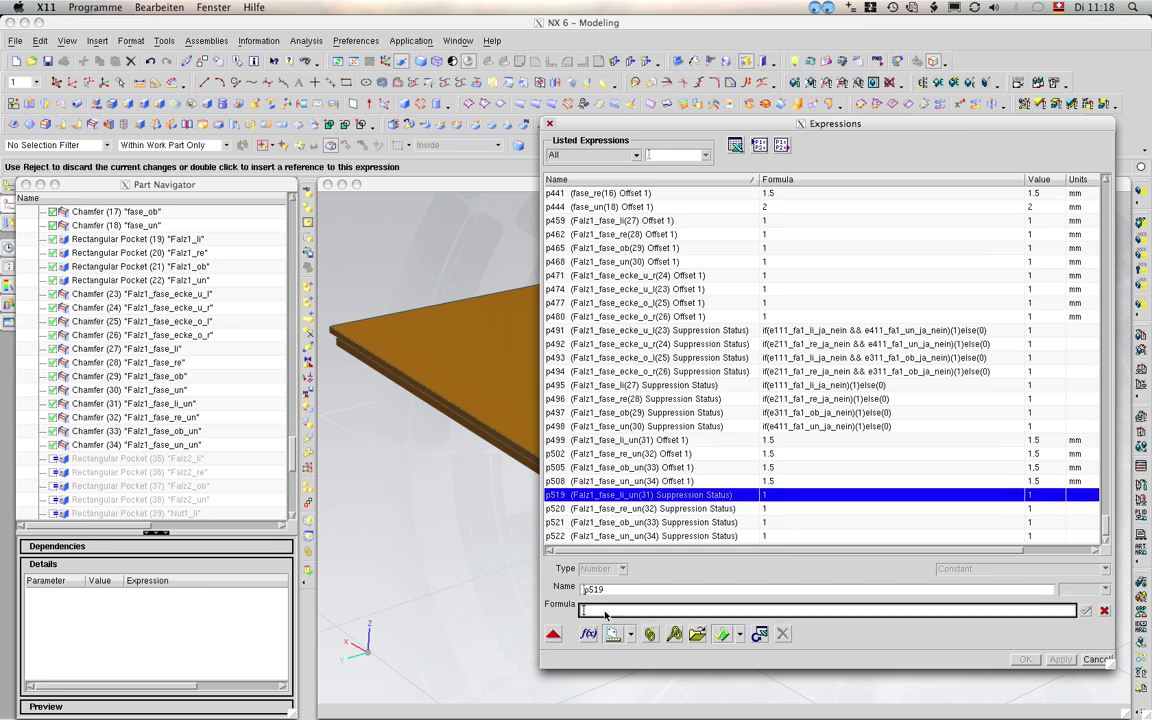
type("if(")
type("e11")
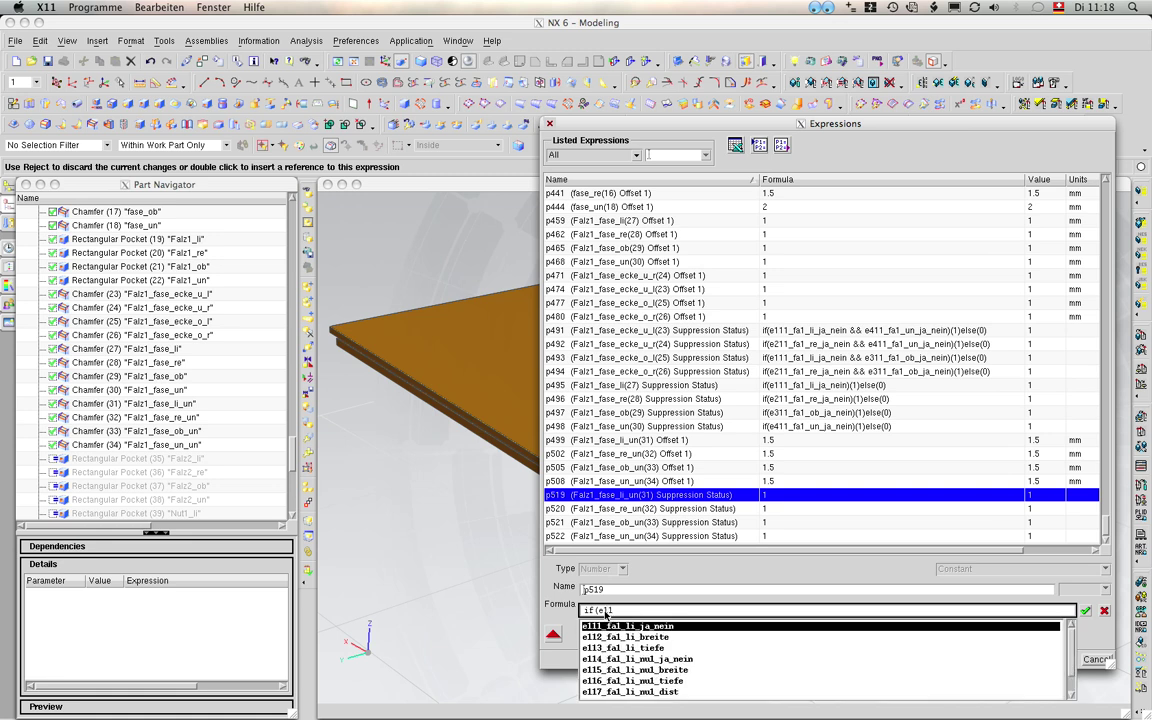
key("Return")
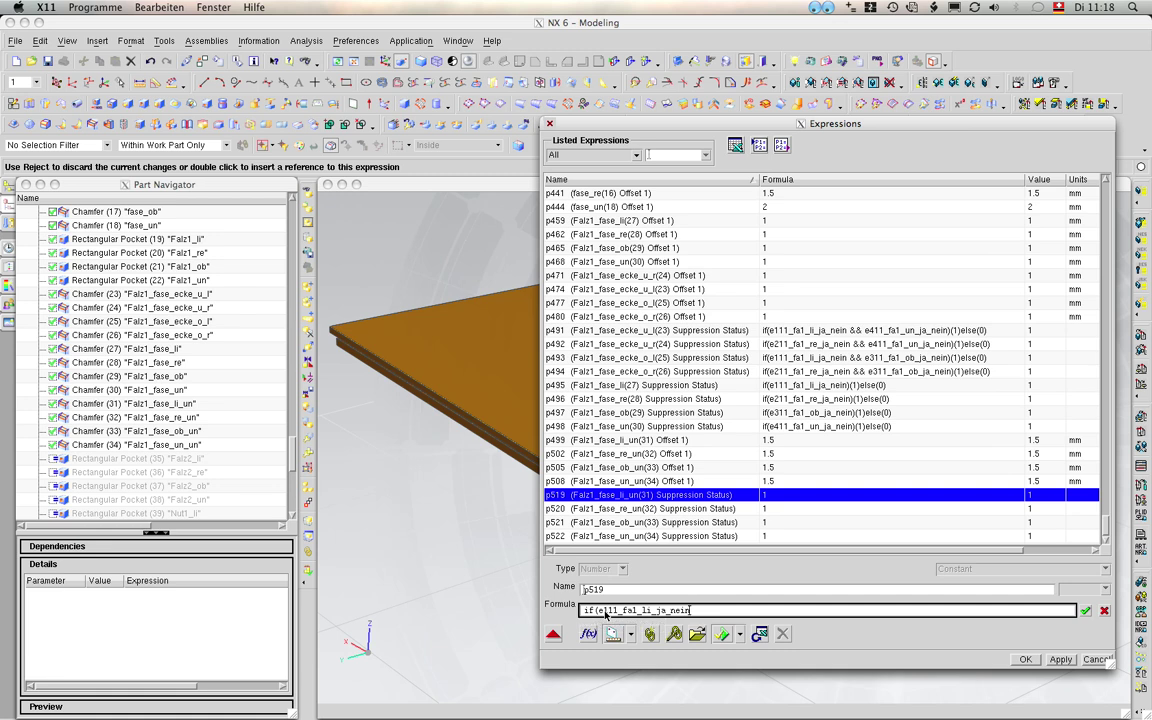
type(" == 1")
type(" &&")
Finish p519 with e131_fa2_li_ja_nein == 0)(1)else(0) and commit the formula
scroll(703, 373, "up", 10)
scroll(703, 373, "up", 3)
scroll(703, 373, "up", 2)
scroll(703, 373, "up", 2)
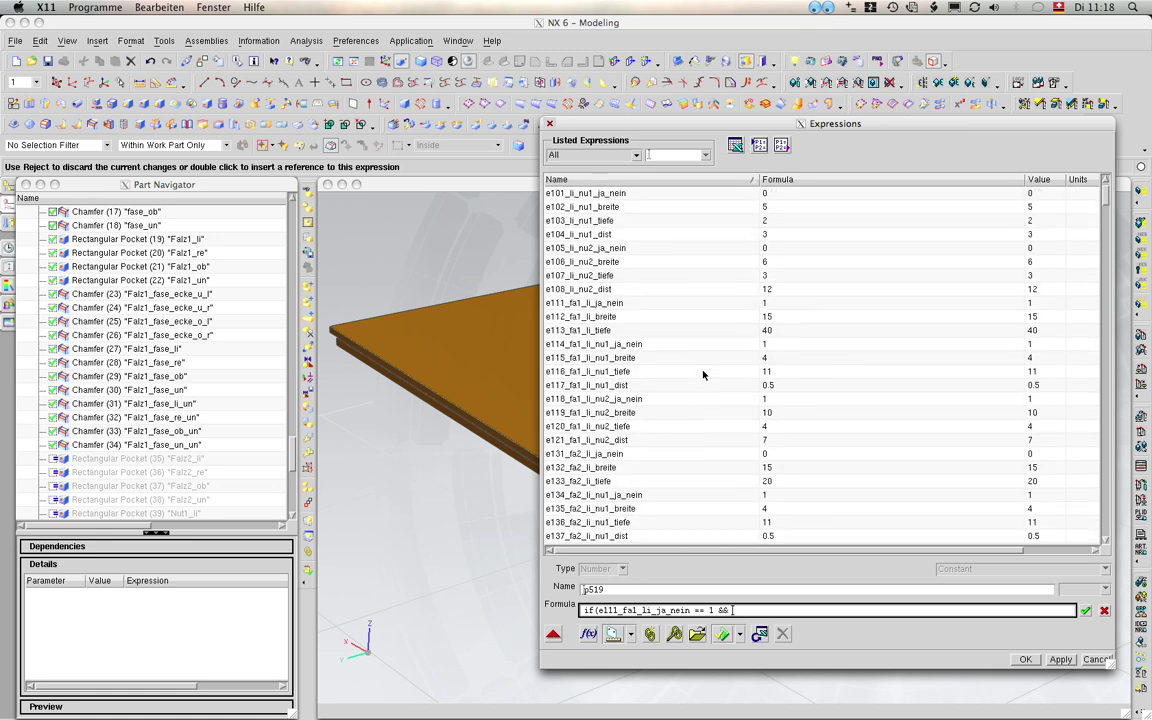
scroll(703, 373, "up", 2)
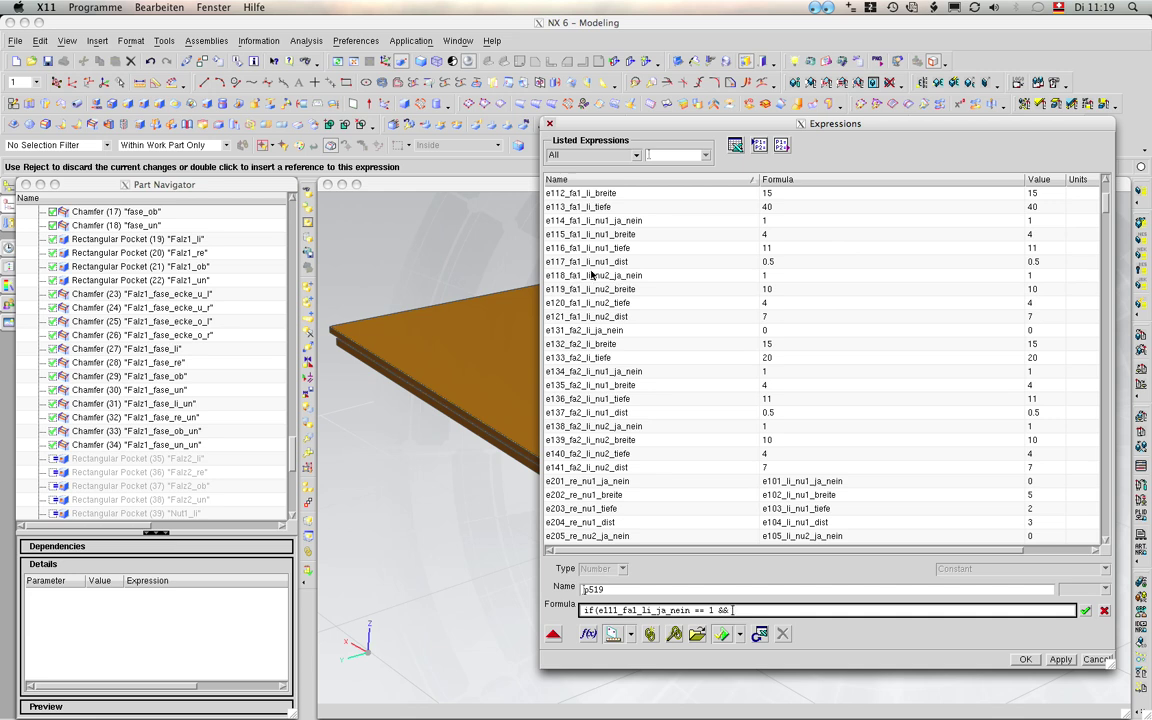
double_click(588, 332)
type("== ")
type("0)")
type(" (")
type("1)else(")
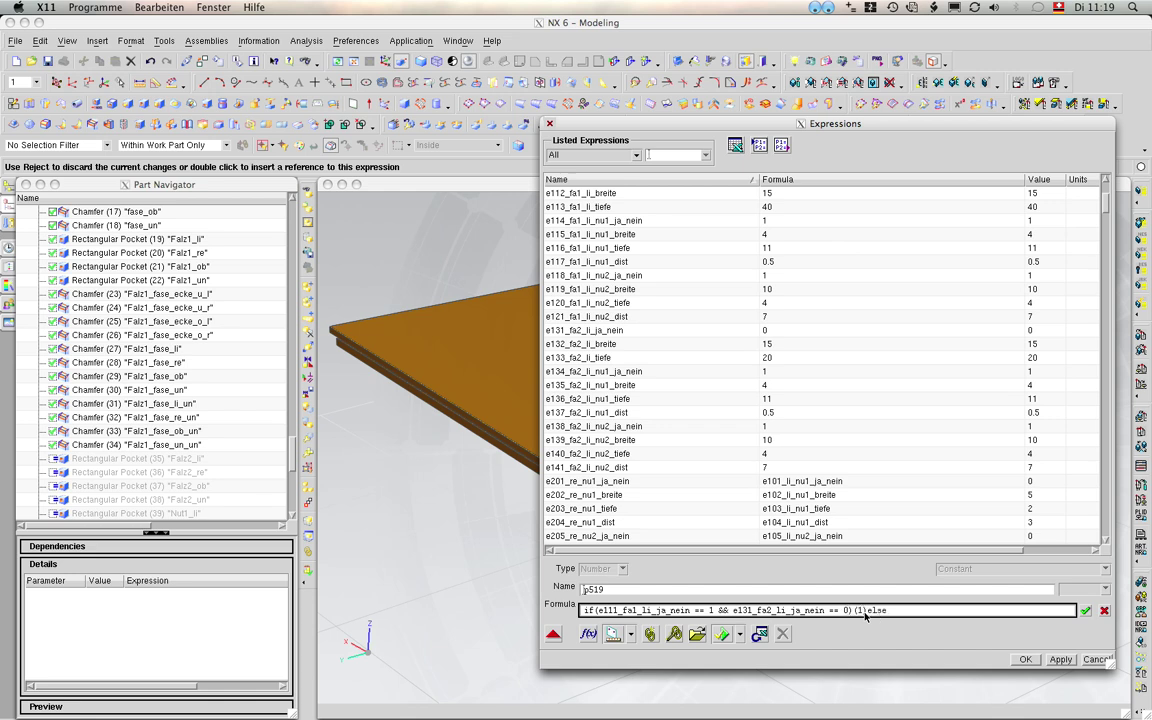
type("0)")
key("Return")
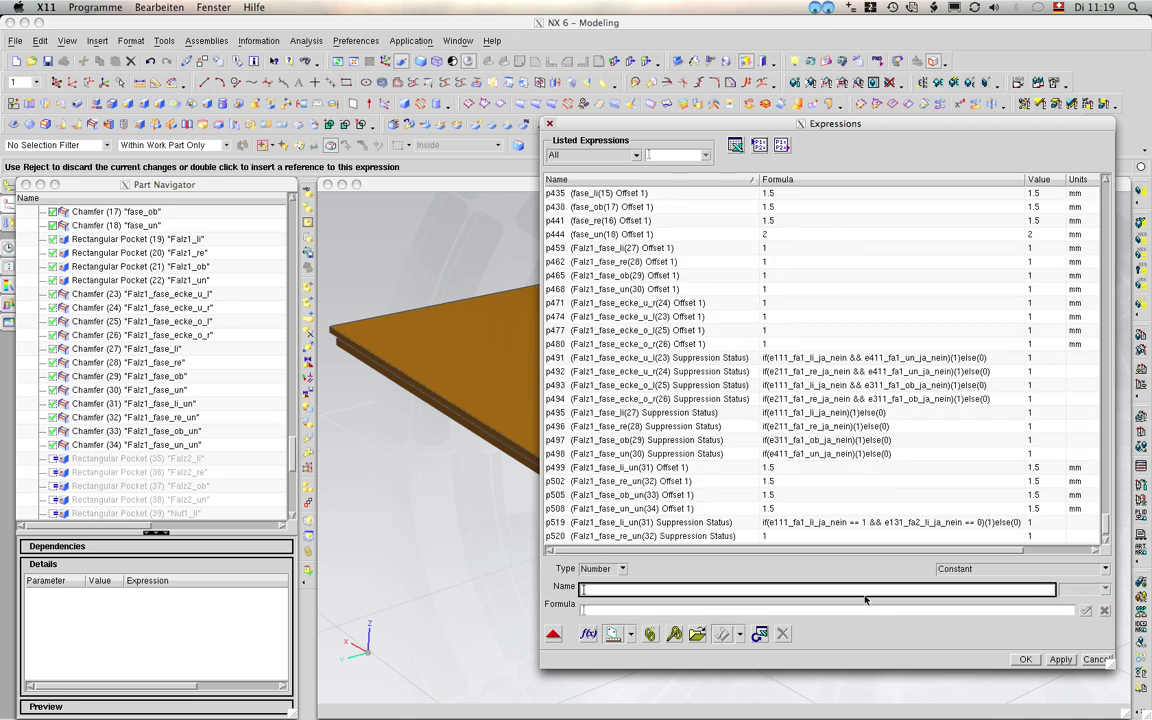
Select p520 and begin its formula with if(e211_fa1_re_ja_nein
left_click(778, 536)
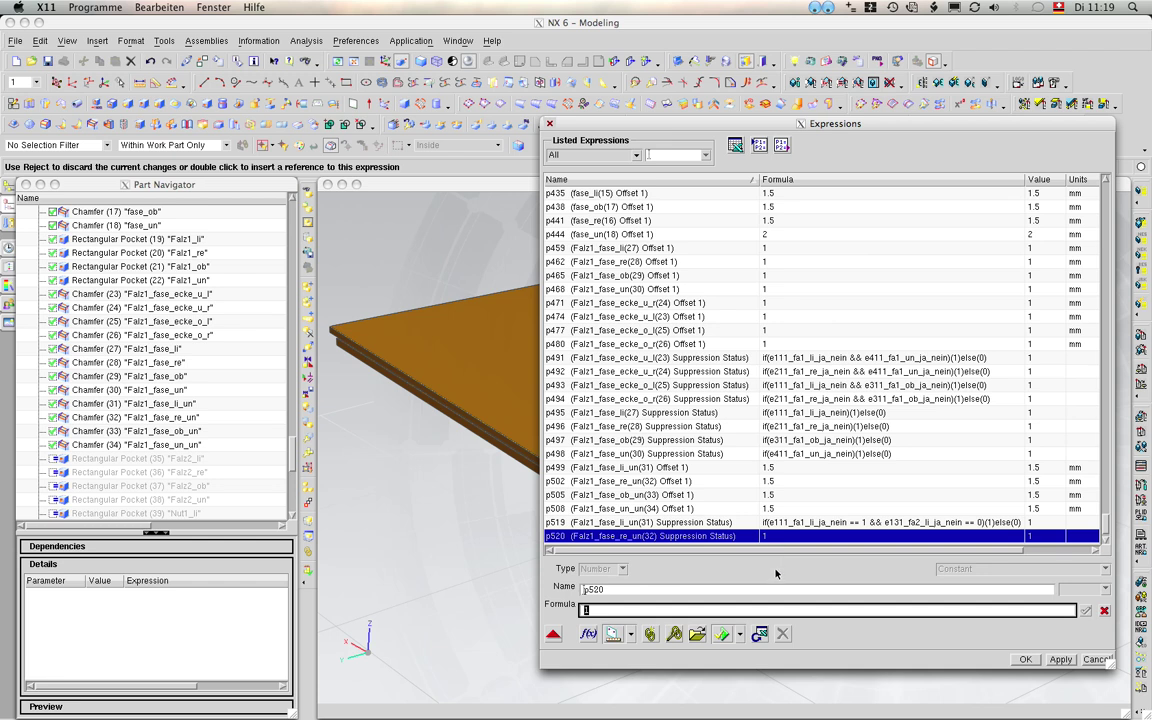
type("if")
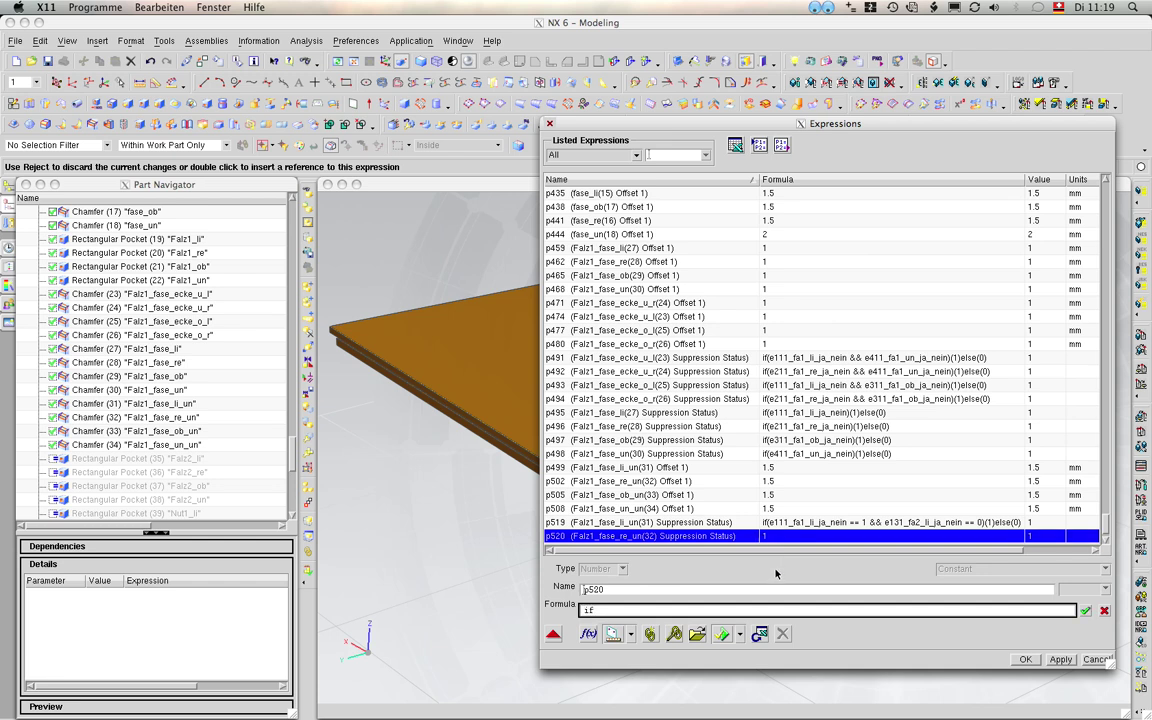
type("e211")
key("BackSpace")
key("BackSpace")
key("BackSpace")
type("(e")
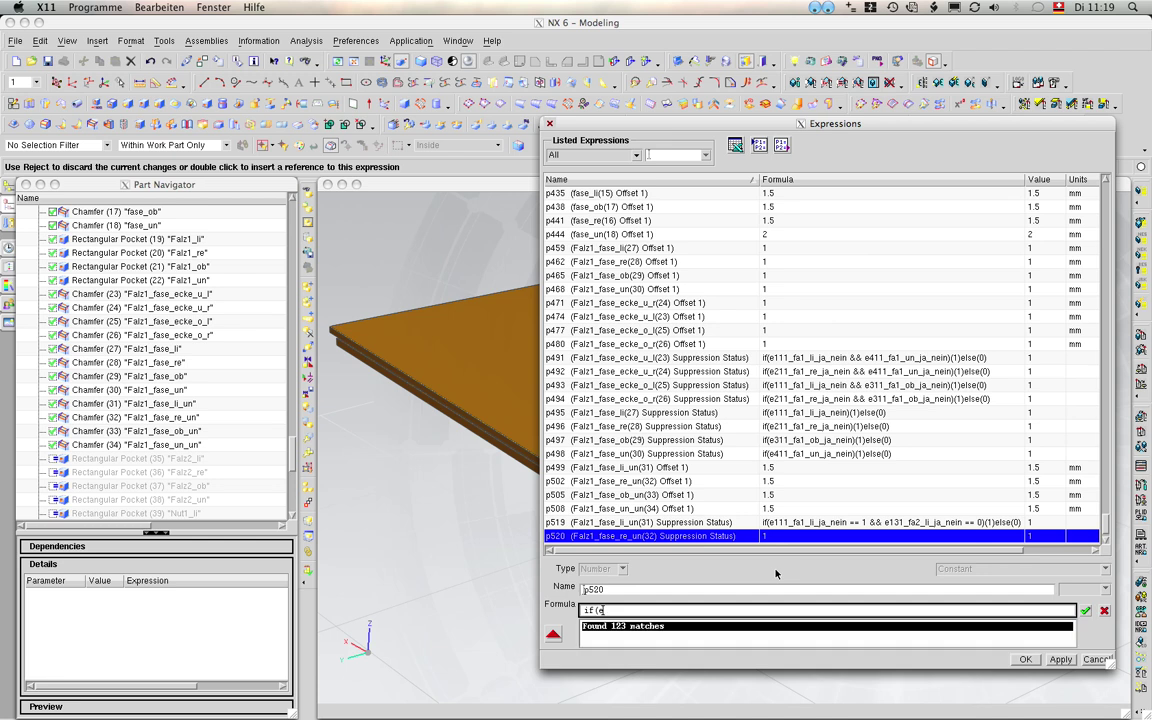
type("211")
key("Return")
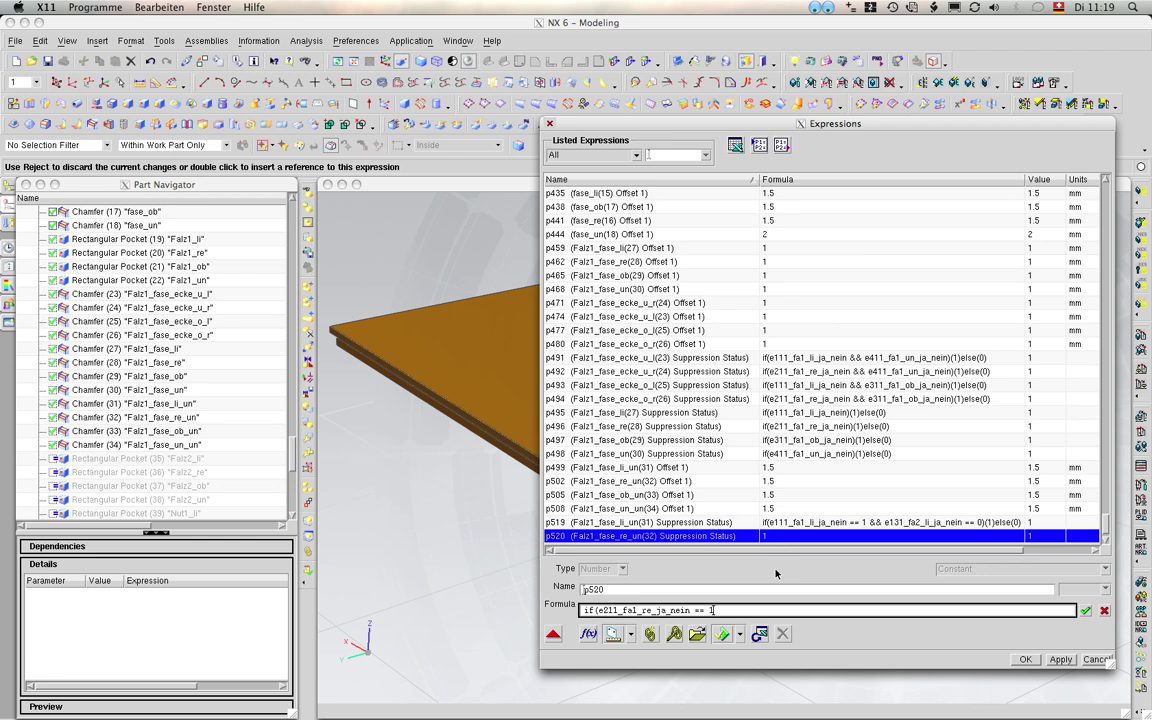
Finish p520 with && e231_fa2_re_ja_nein == 0)(1) else (0) and commit it
type(" &&")
type(" e")
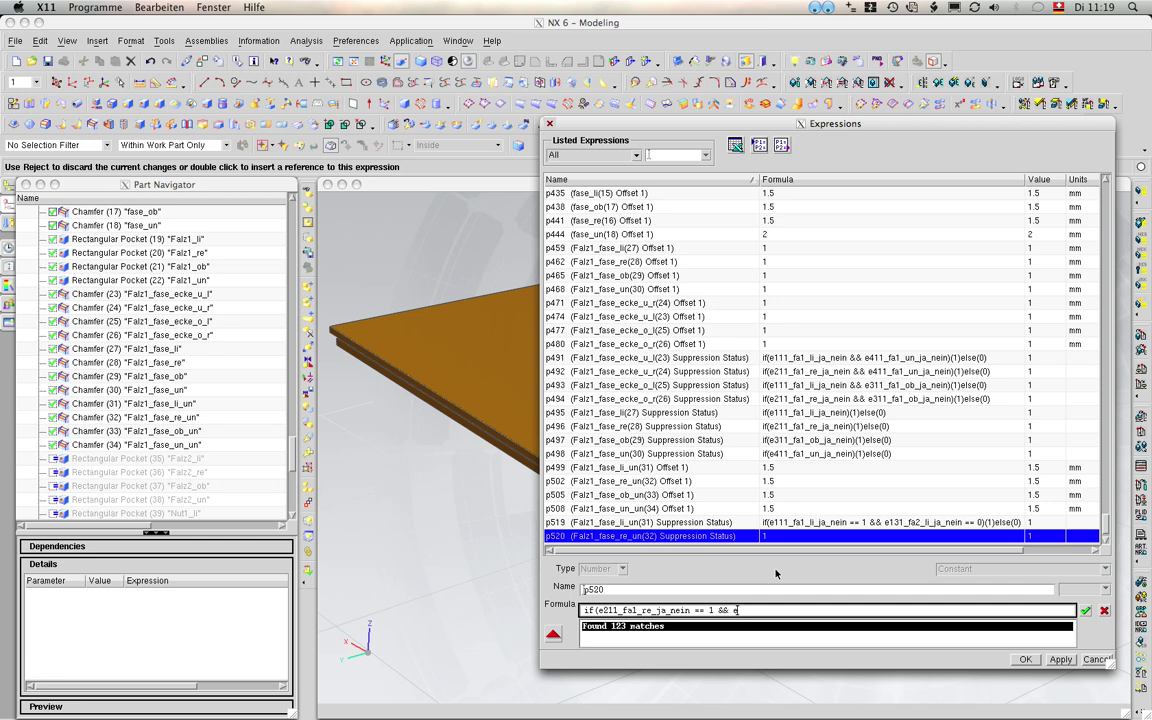
type("231")
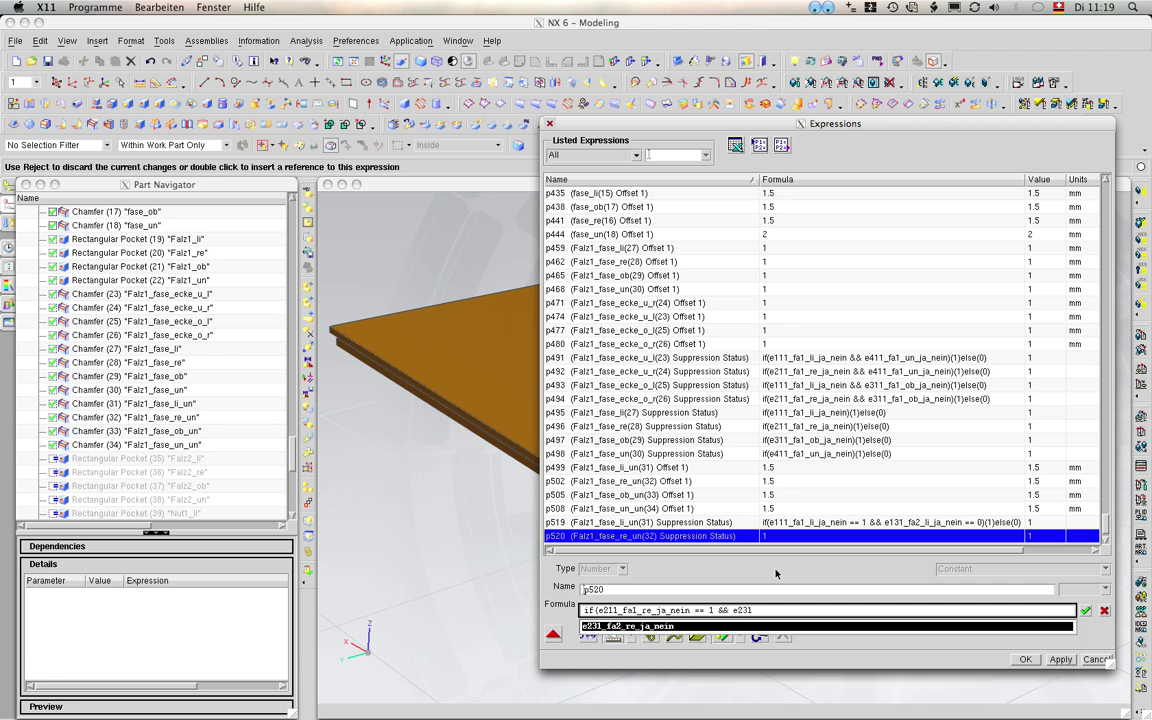
key("Return")
type("=")
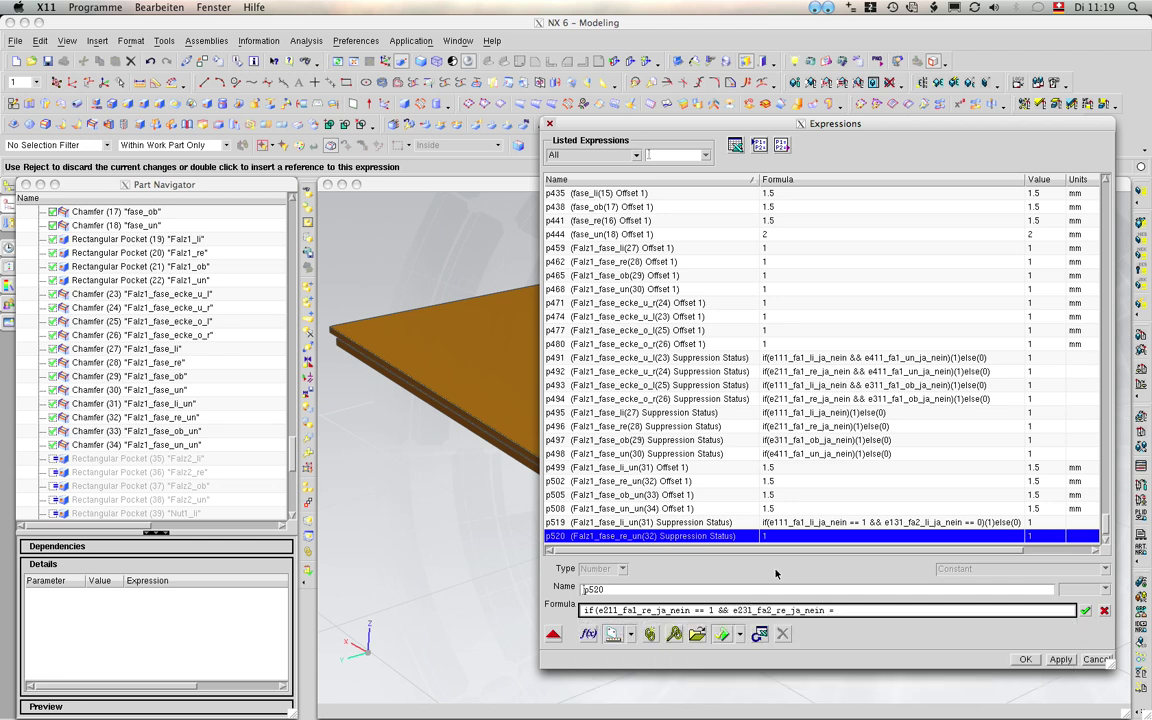
type("= 0")
type(" ())")
key("BackSpace")
type("1")
key("Right")
type("else ")
type("(0)")
key("Return")
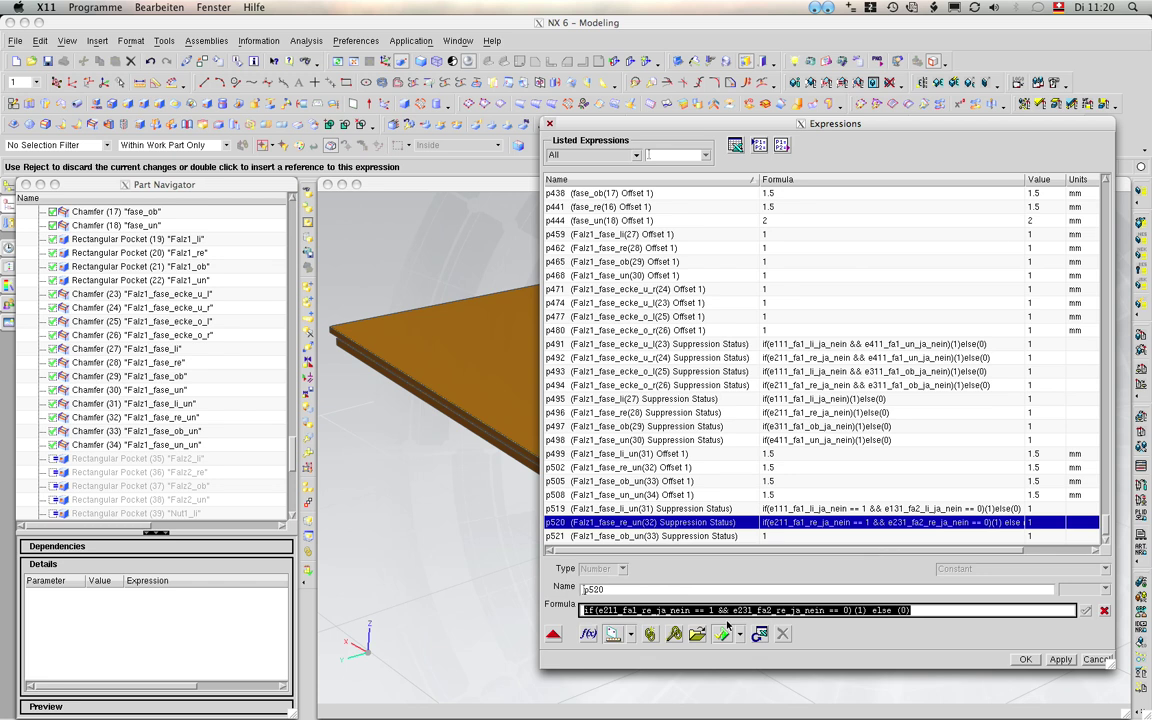
Type p521's condition: if(e311_fa1_ob_ja_nein == 1 && e331_fa2_ob_ja_nein == 0)(1)else
left_click(780, 537)
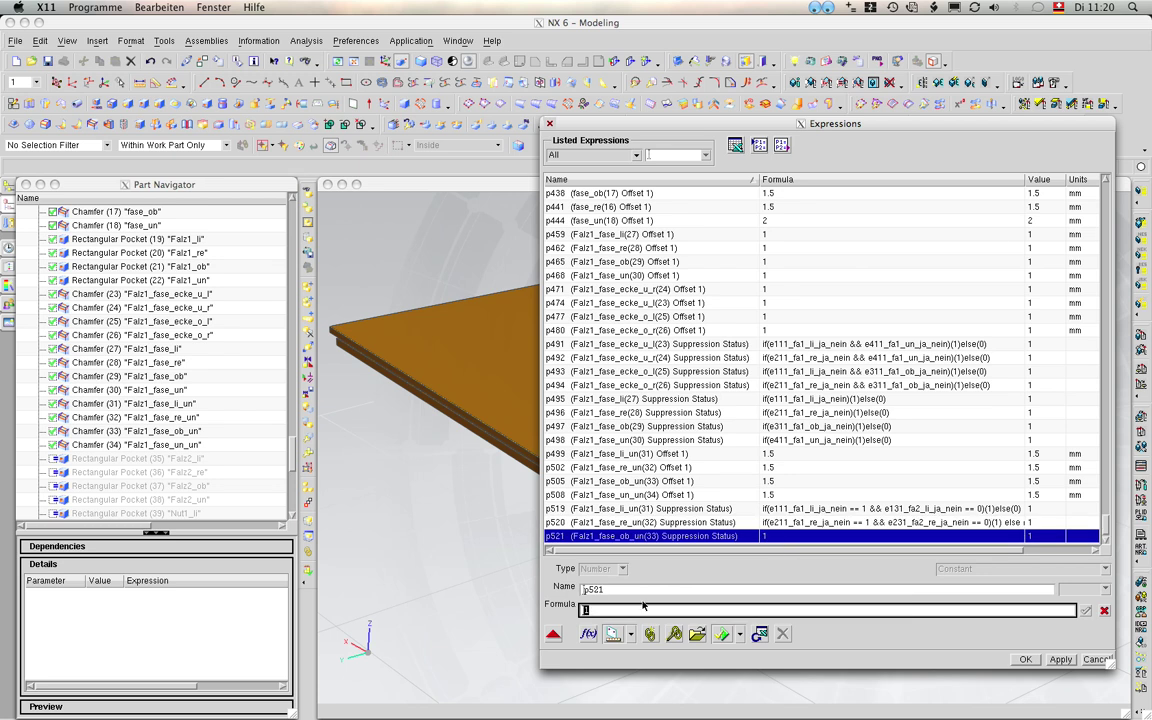
type("if(")
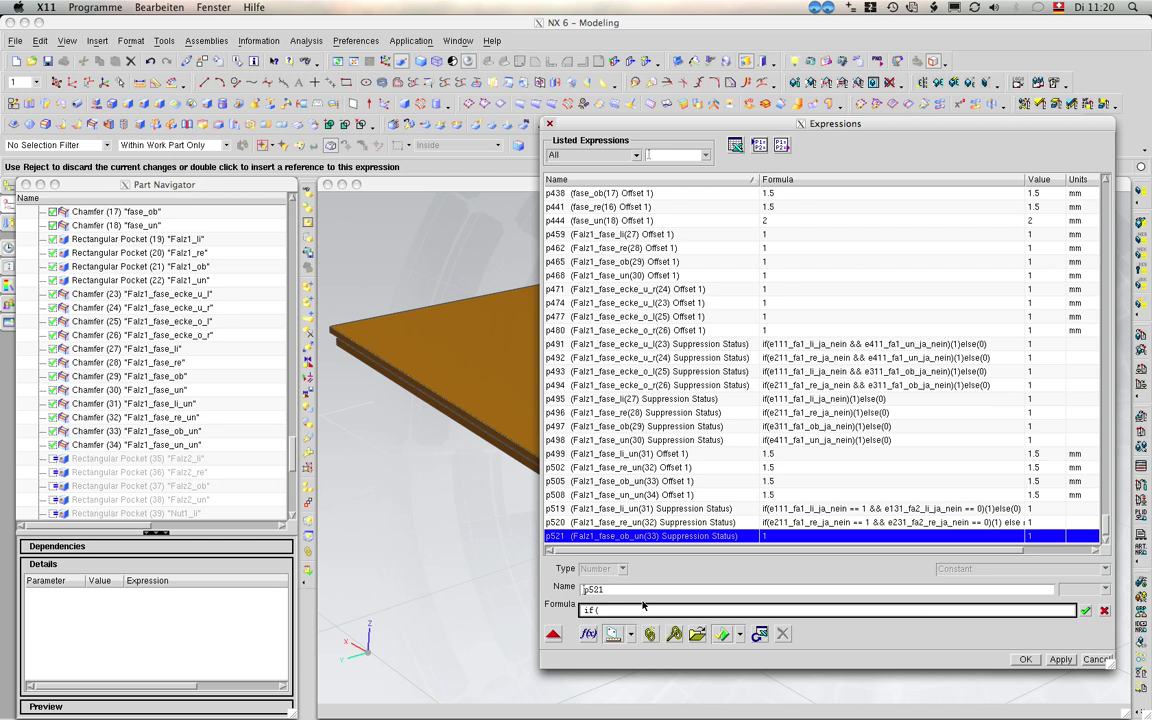
type("e311")
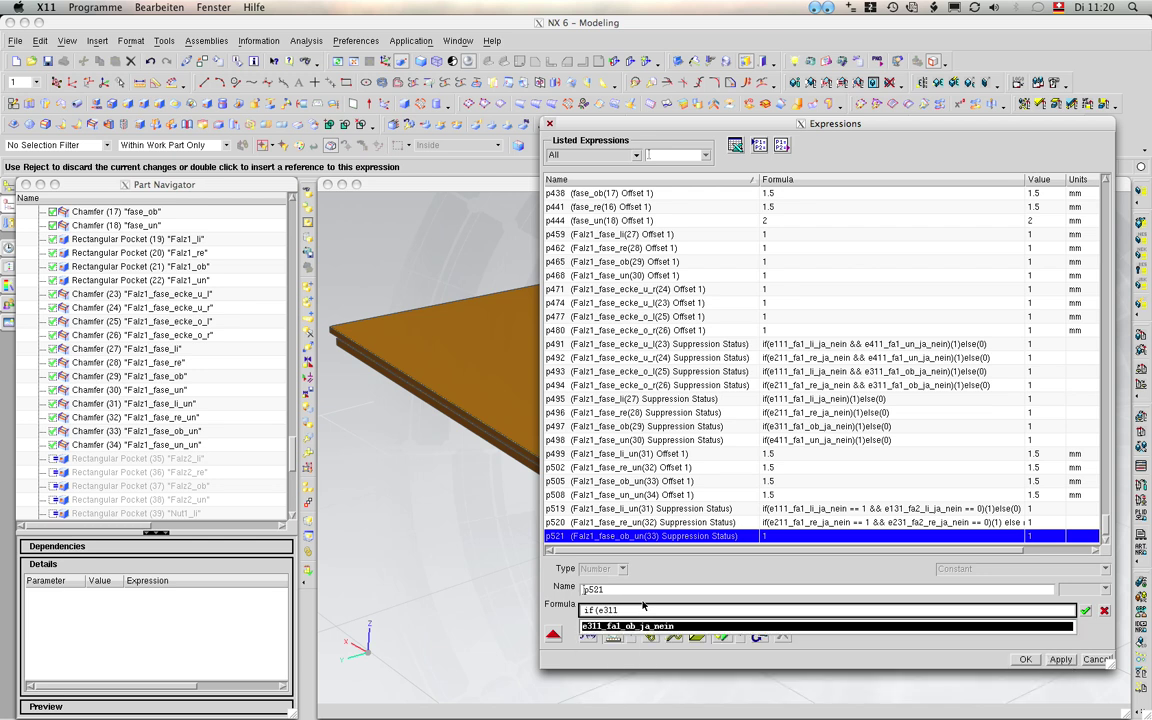
key("Return")
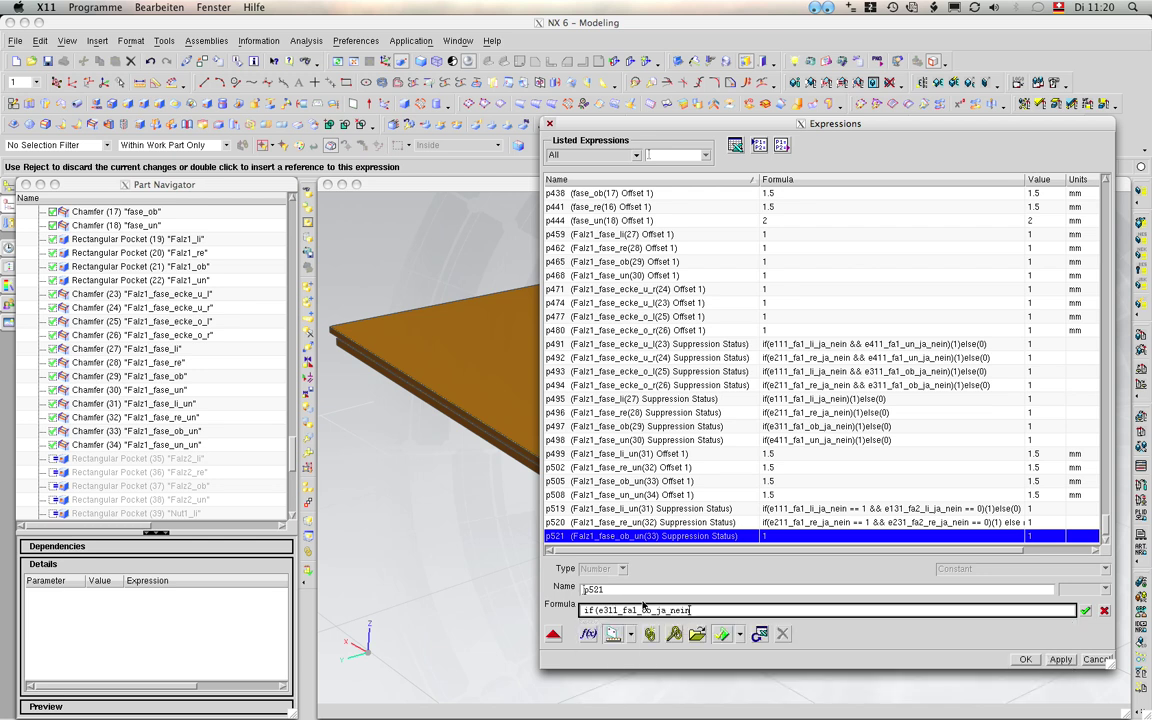
type(" ==")
type(" 1 &&")
type(" e")
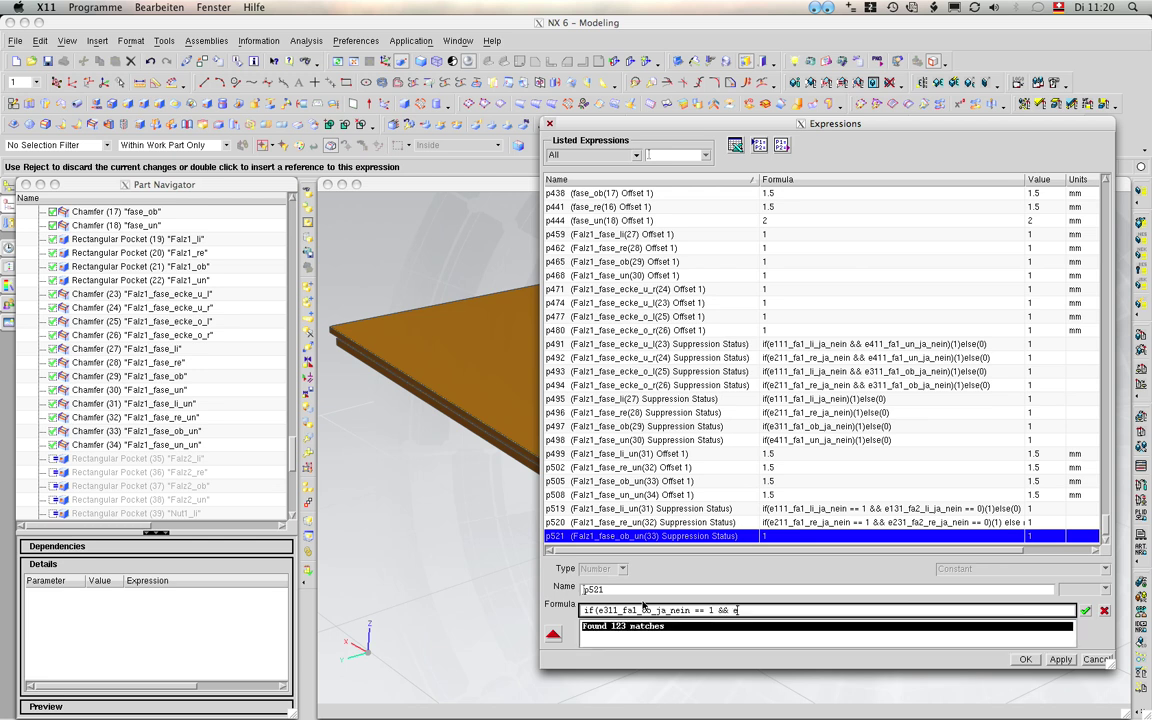
type("331")
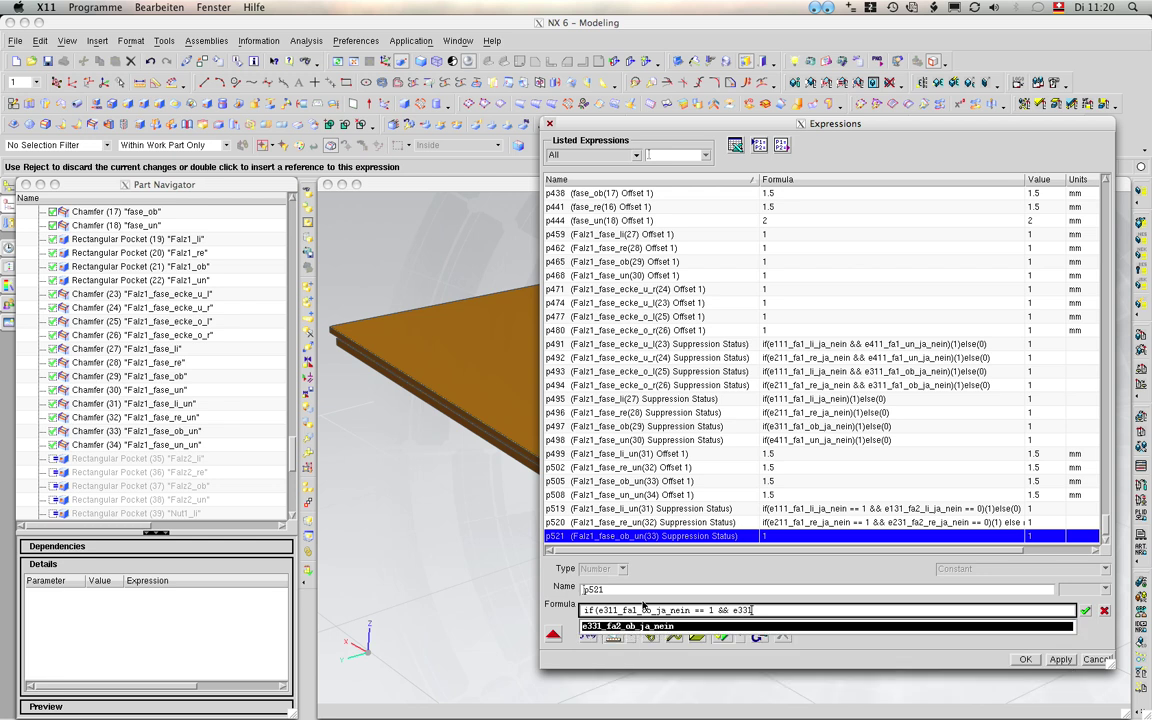
key("Return")
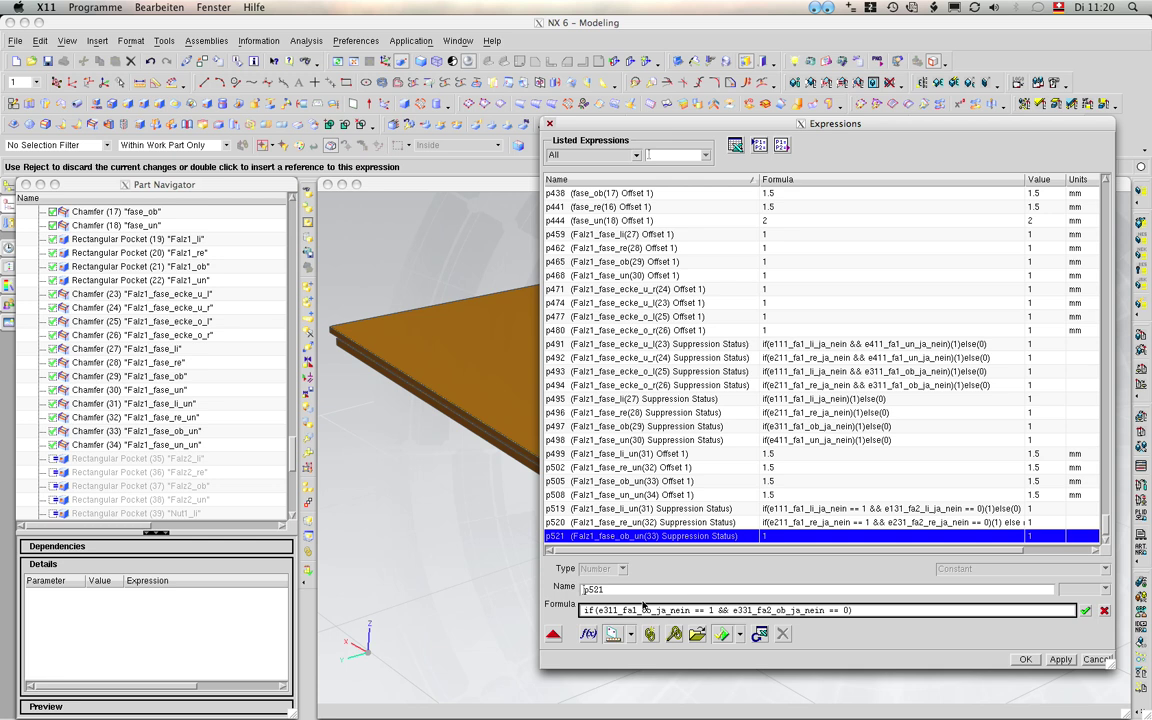
type(") (1)")
type("else(0)")
Accept p521, then set p522 to if(e411_fa1_un_ja_nein == 1 && e431_fa2_un_ja_nein == 0)(1) else (0)
key("Return")
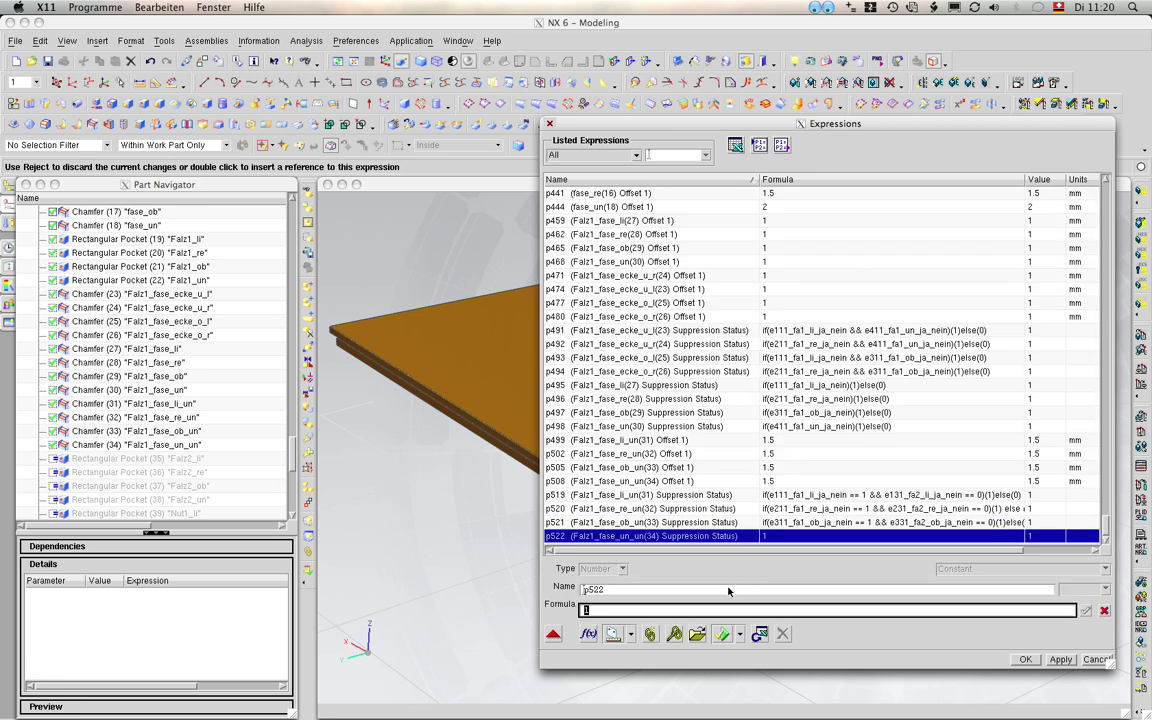
type("ife411")
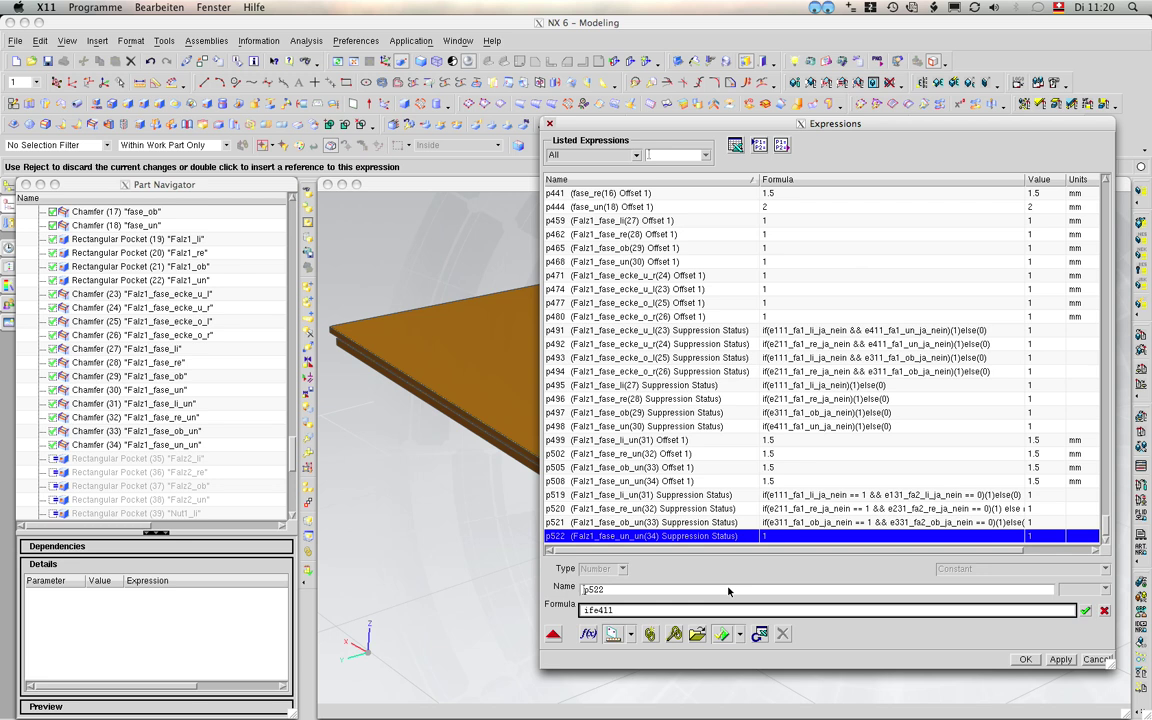
key("BackSpace")
key("BackSpace")
type("(e411_fa1_un_ja_nein == 1 &&")
type("e4")
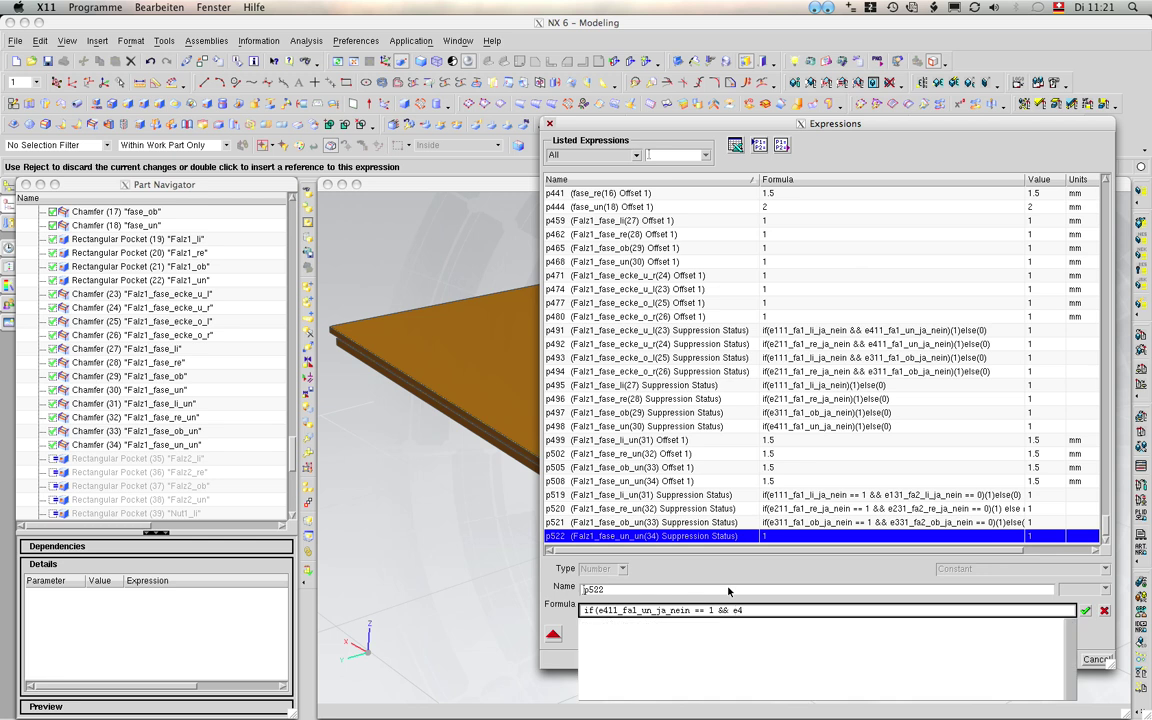
type("31_fa2_un_ja_nein")
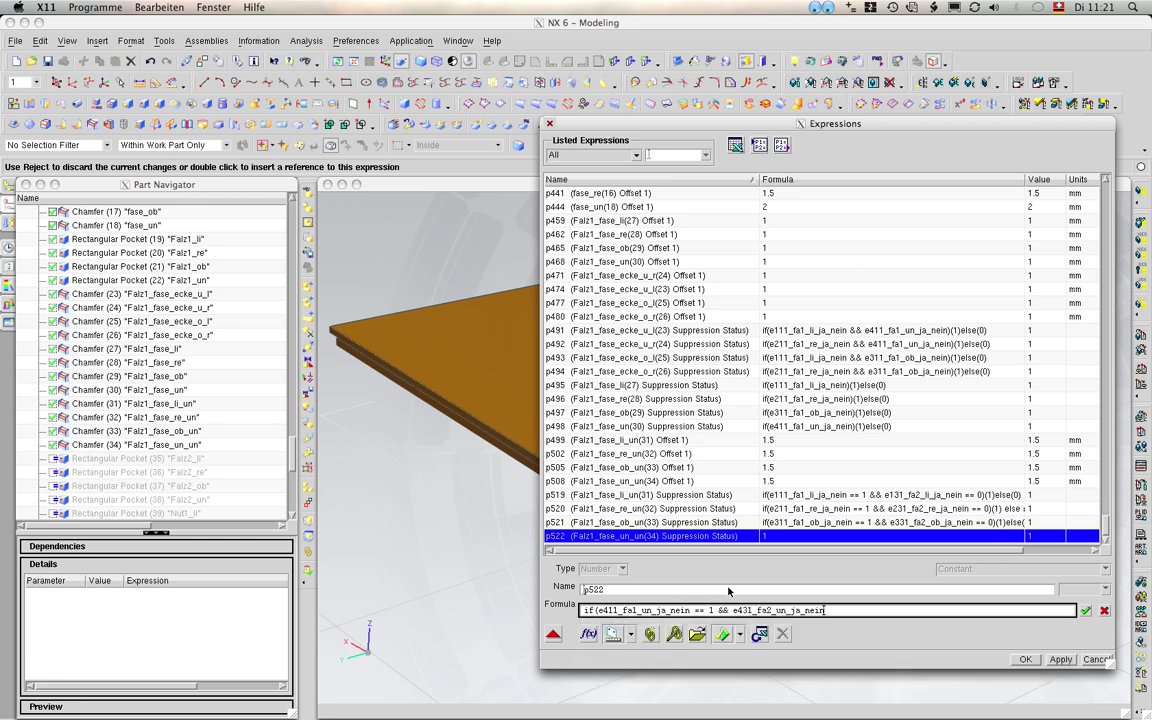
type(" == 0 ) ")
type("(1)")
type(" else (")
type("0")
key("Return")
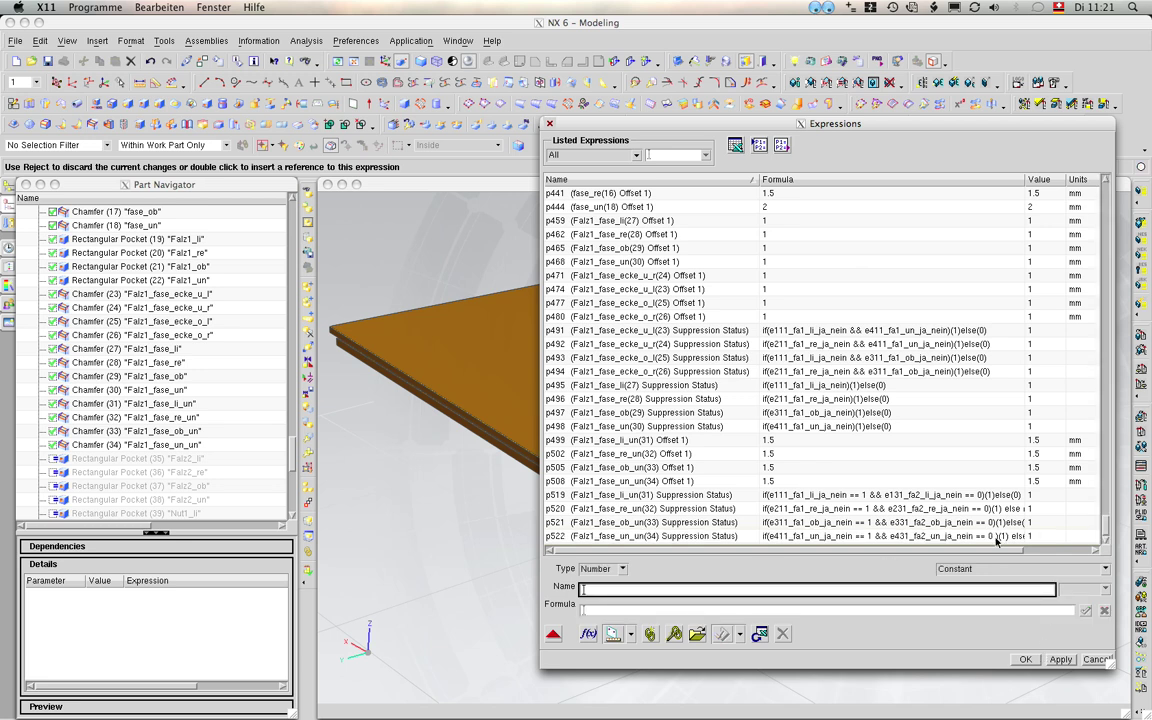
Close the expression editor and toggle e114_fa1_li_nu1_ja_nein and e111_fa1_li_ja_nein to 0
left_click(1025, 660)
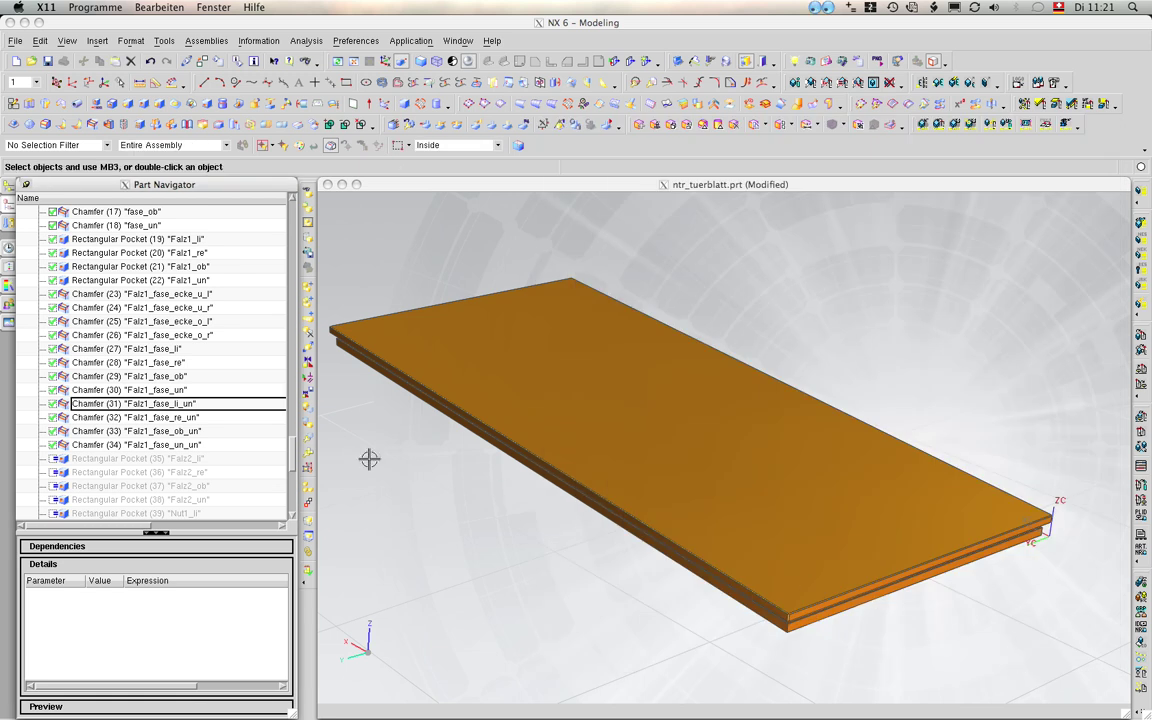
scroll(197, 389, "up", 1)
scroll(197, 389, "up", 5)
scroll(197, 389, "up", 5)
scroll(197, 389, "up", 5)
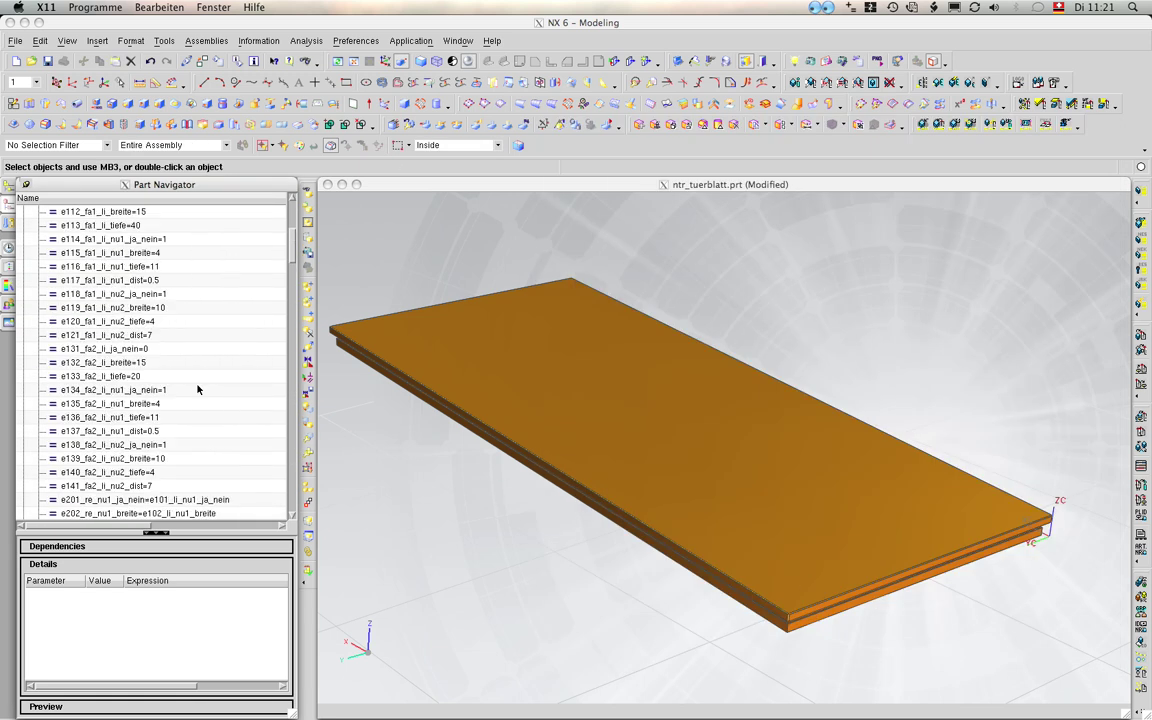
scroll(197, 389, "up", 5)
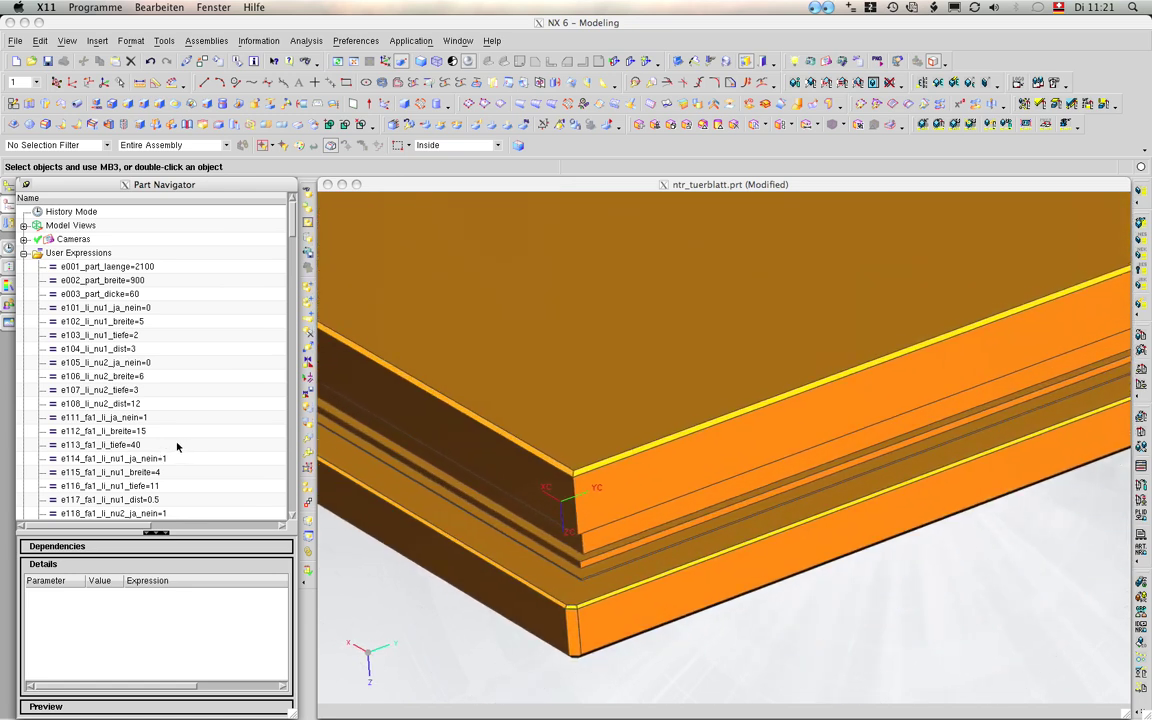
double_click(162, 459)
type("0")
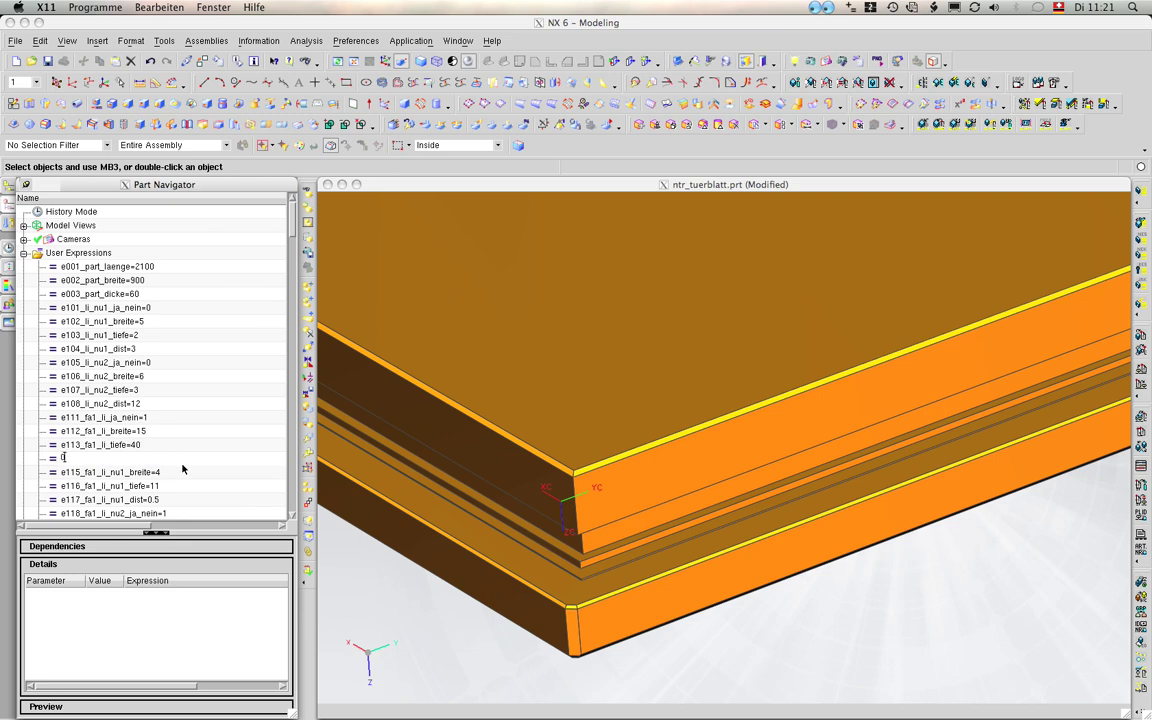
key("Return")
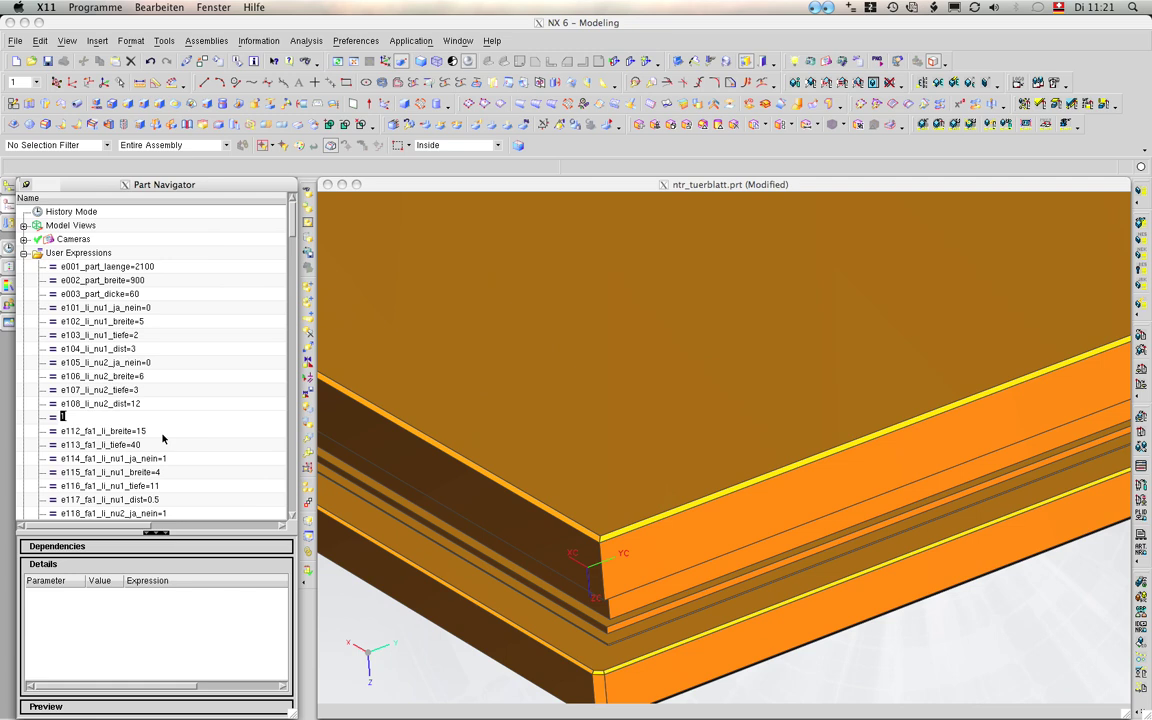
key("Return")
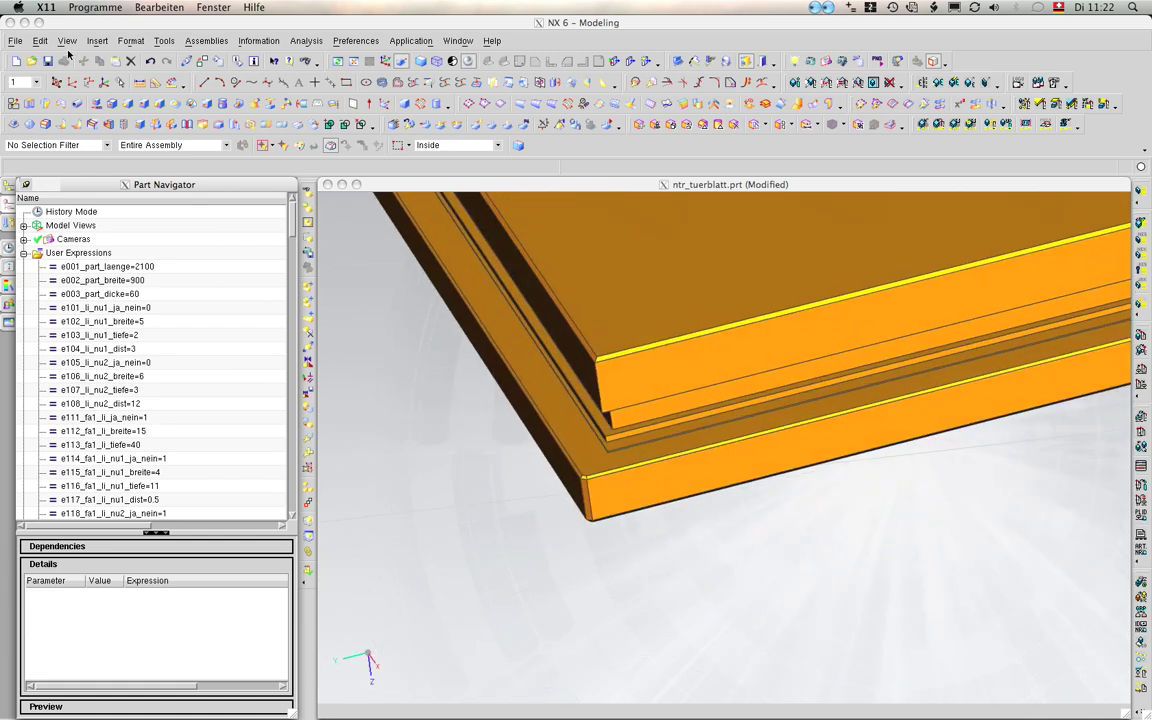
Save the part and list all expressions via Information > Expression > List All
left_click(50, 61)
left_click(239, 41)
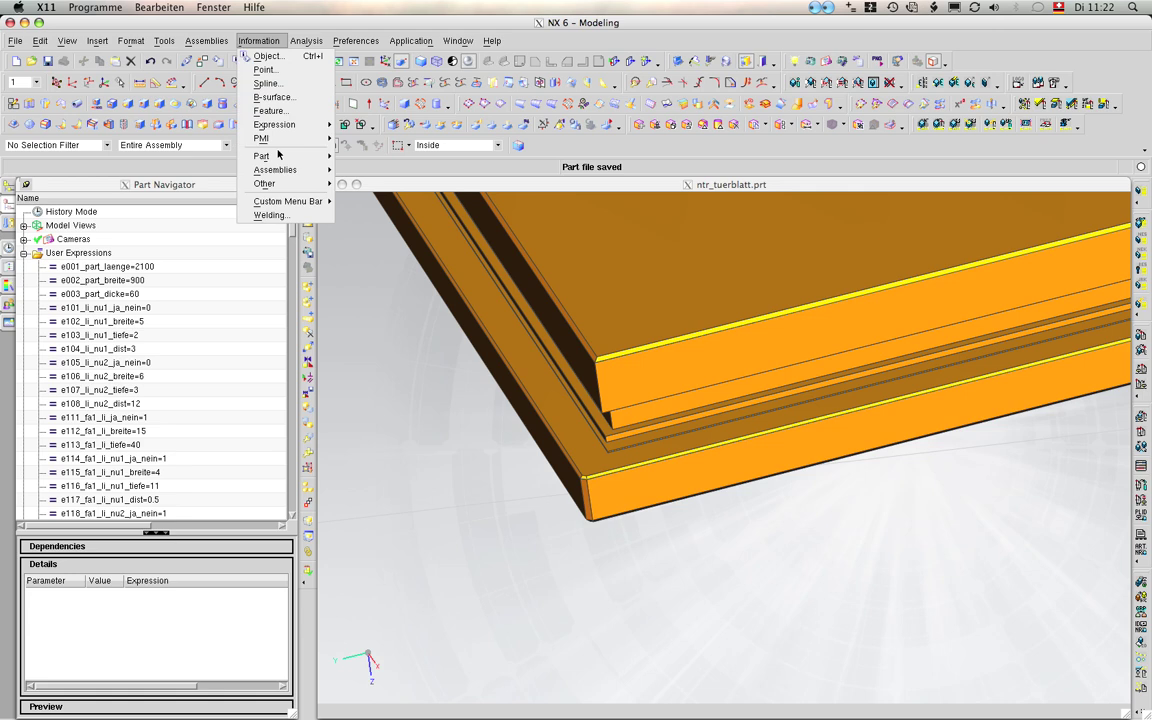
mouse_move(276, 125)
left_click(370, 124)
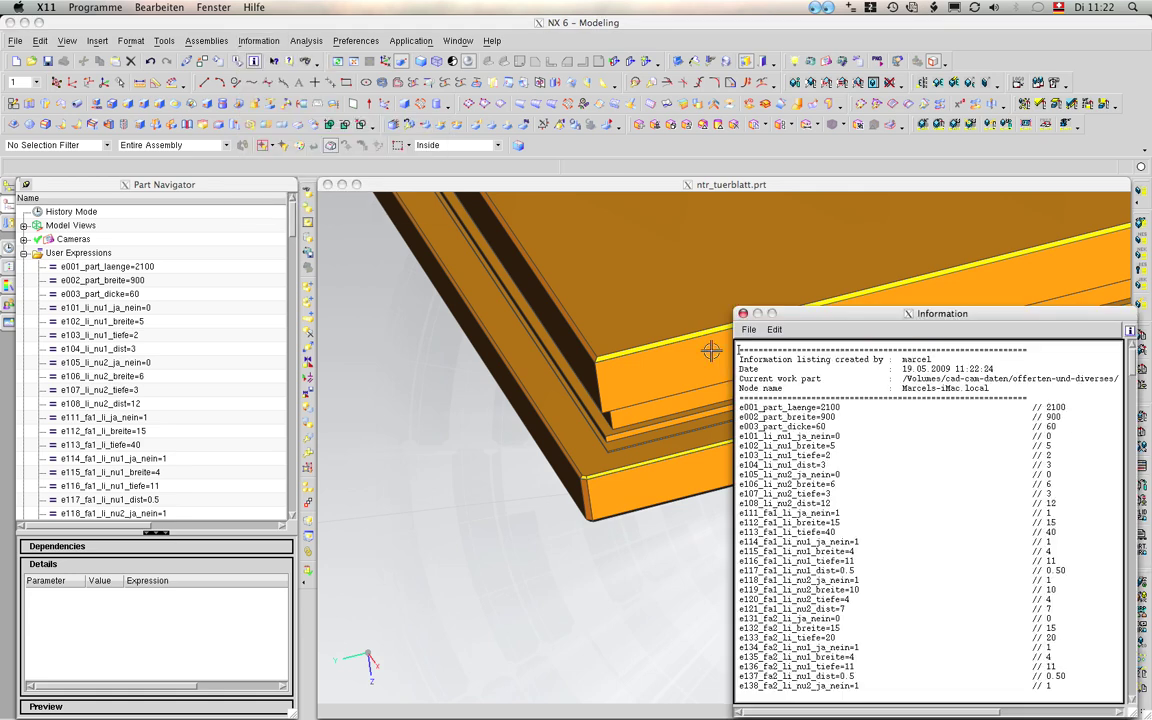
Move and enlarge the Information window and scroll through the expression listing
mouse_move(911, 318)
left_mouse_down()
mouse_move(840, 345)
mouse_move(590, 126)
left_mouse_up()
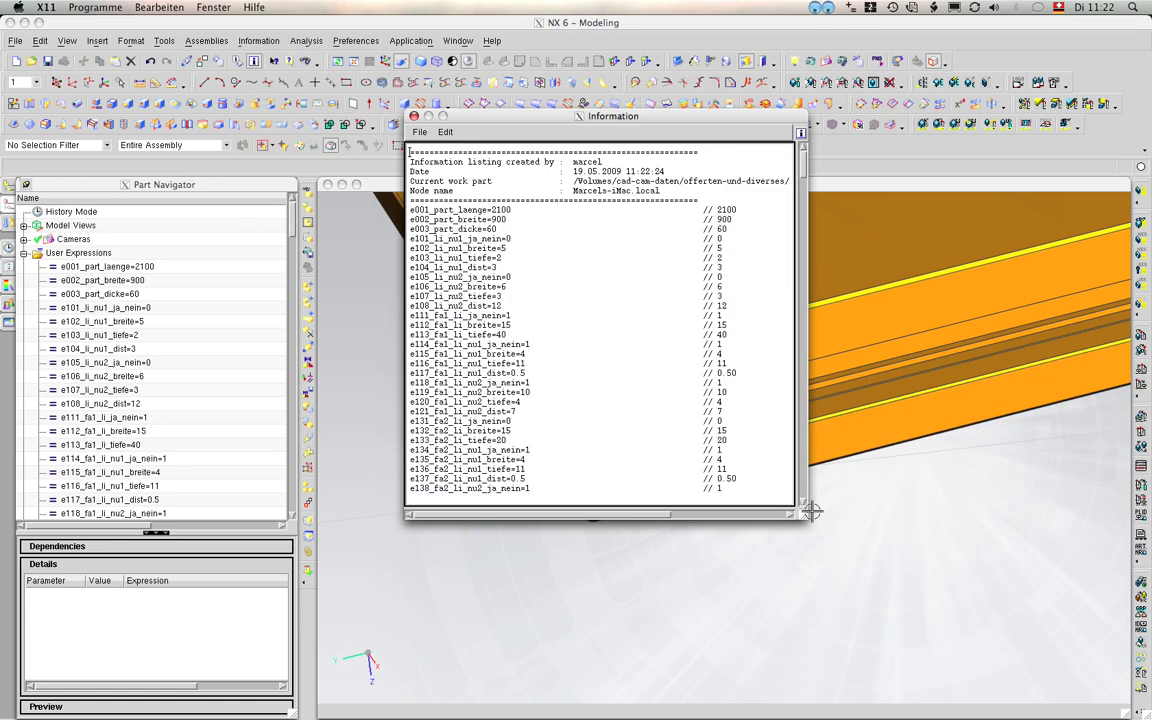
left_click_drag(806, 516, 1005, 576)
scroll(895, 526, "down", 5)
scroll(895, 526, "down", 5)
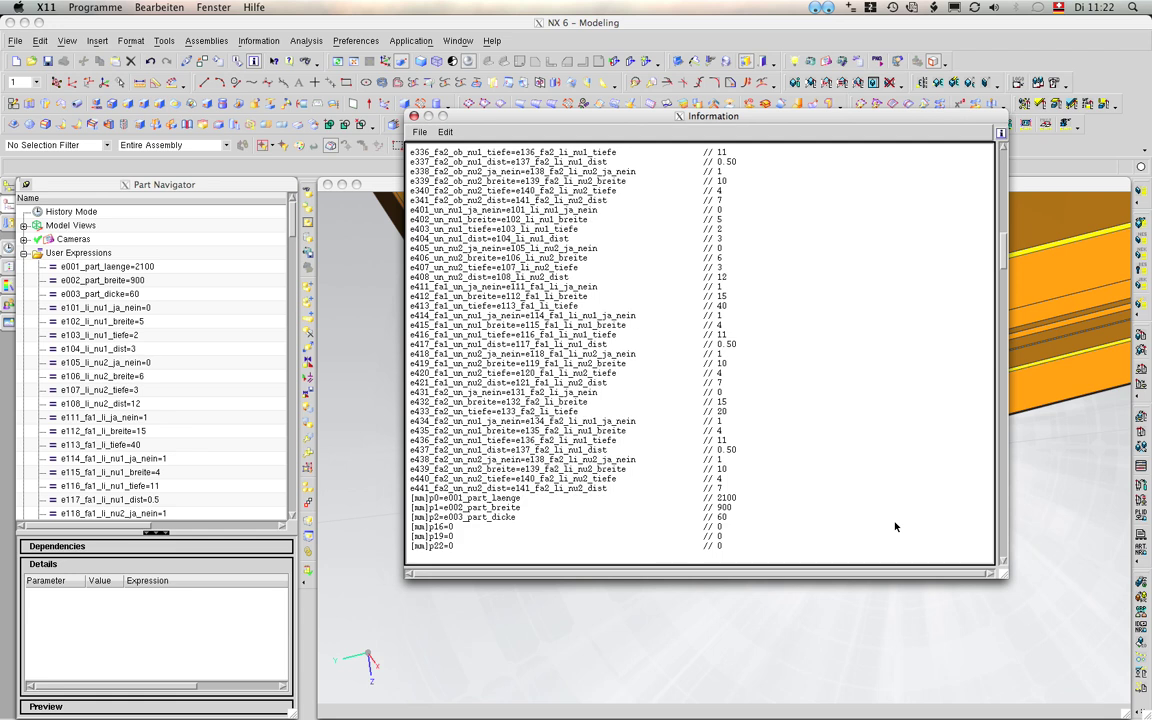
scroll(895, 526, "down", 5)
scroll(895, 526, "down", 5)
scroll(895, 526, "down", 5)
scroll(895, 526, "down", 5)
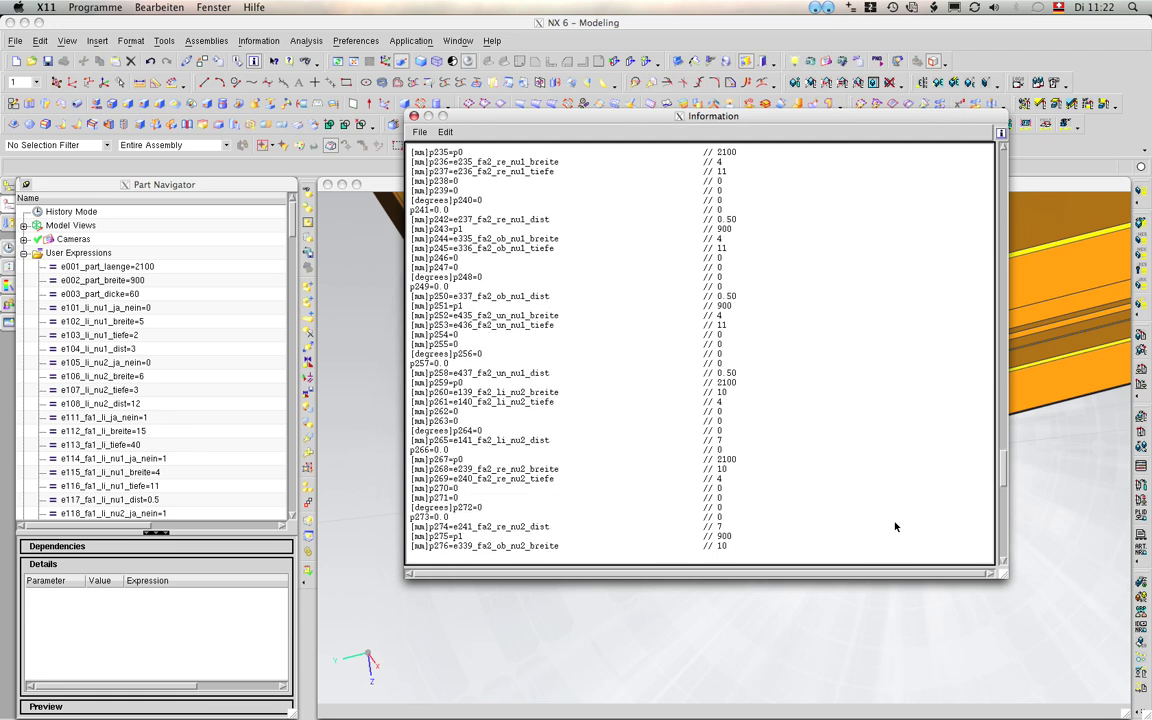
scroll(895, 526, "down", 5)
scroll(895, 526, "down", 5)
scroll(895, 526, "up", 5)
scroll(895, 526, "up", 5)
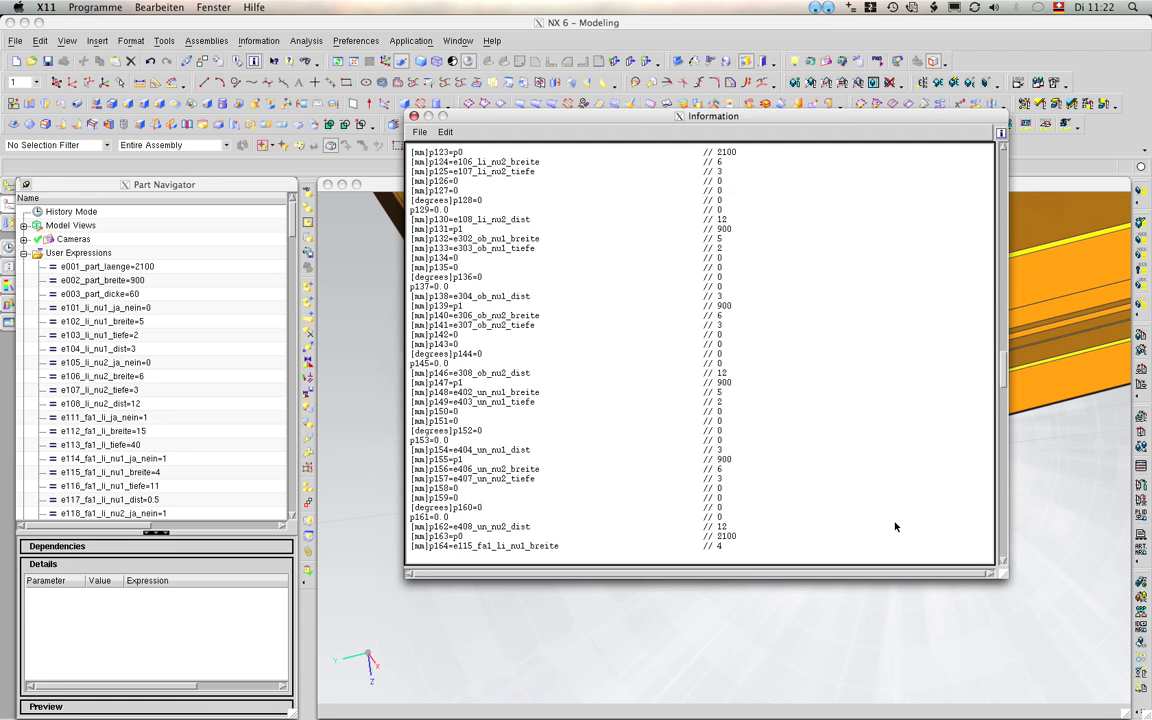